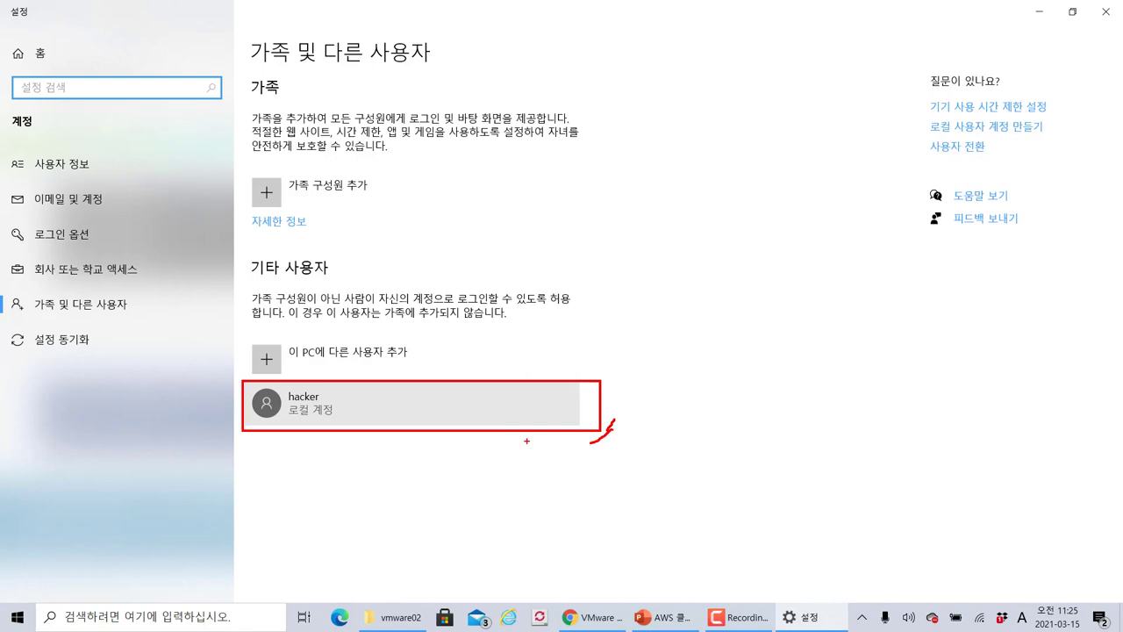
Circle the local 'hacker' account listed under Other users, then clear the annotation
mouse_move(353, 417)
left_mouse_down()
mouse_move(256, 435)
mouse_move(369, 422)
mouse_move(307, 447)
left_mouse_up()
key("Escape")
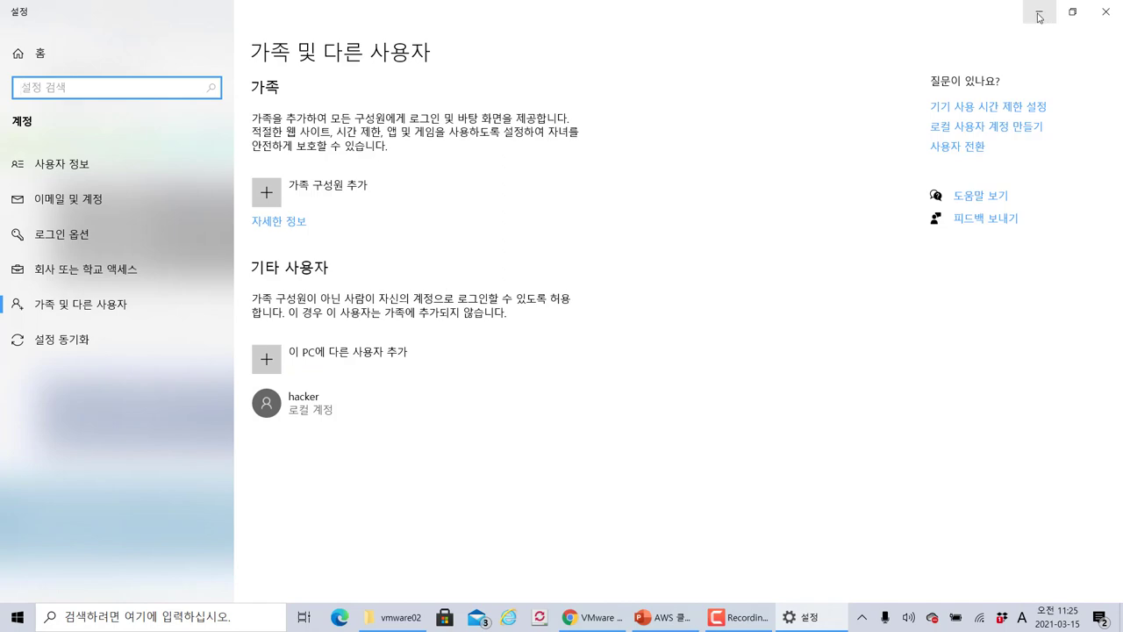
Close Settings, minimize Chrome, and search Start for 'vmware' to point out VMware Workstation 16 Player
left_click(1106, 12)
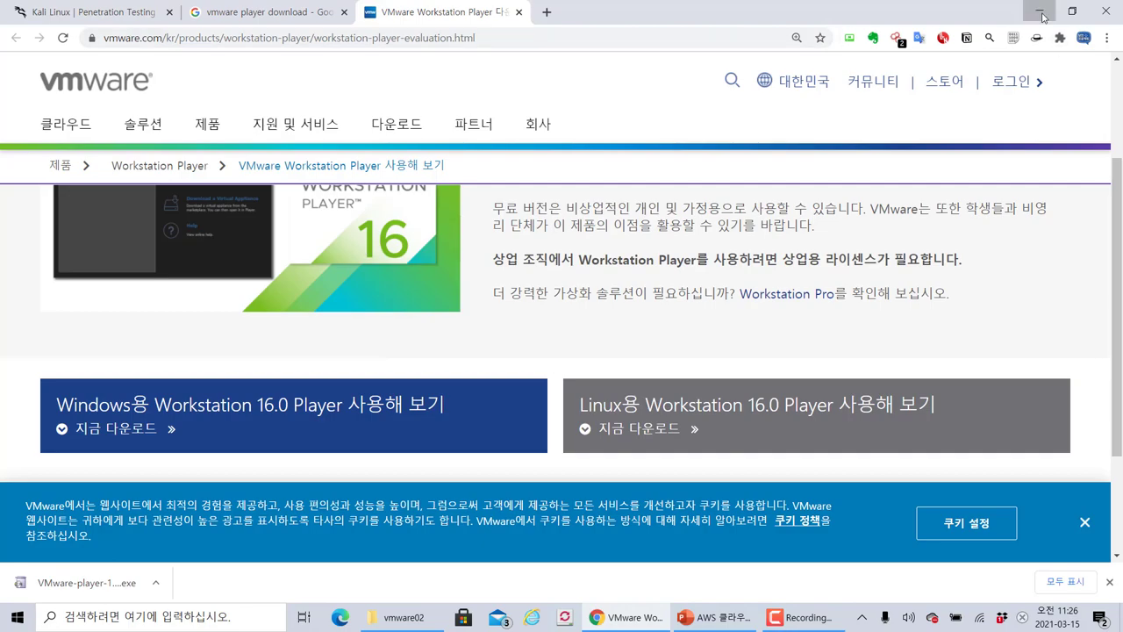
left_click(1040, 11)
key("super")
type("vmware")
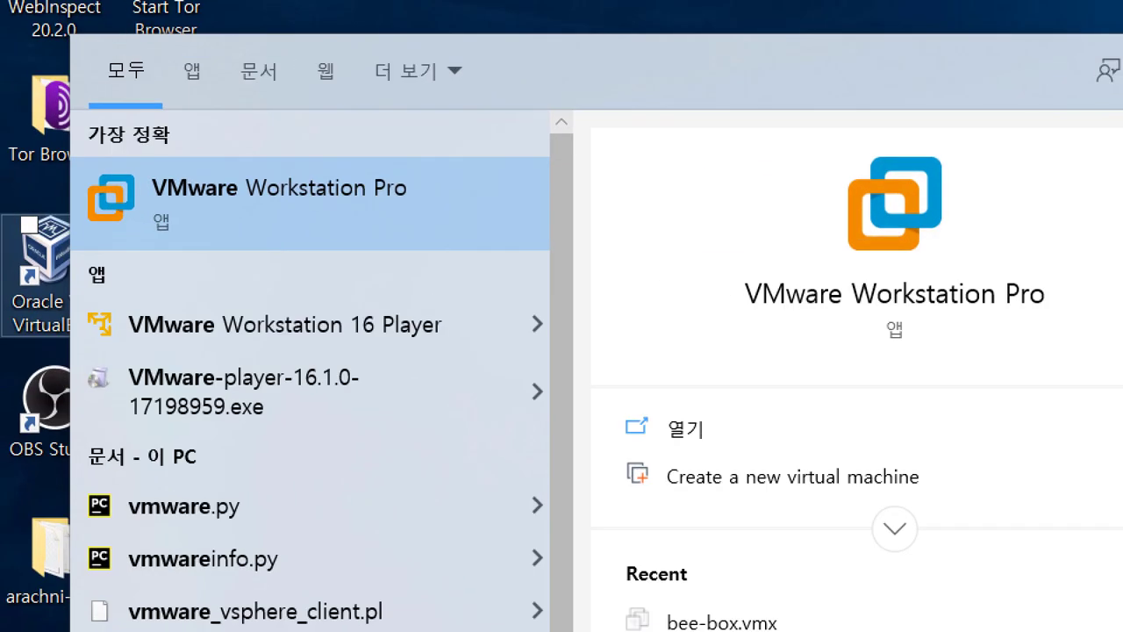
mouse_move(54, 299)
left_mouse_down()
mouse_move(451, 353)
mouse_move(574, 352)
left_mouse_up()
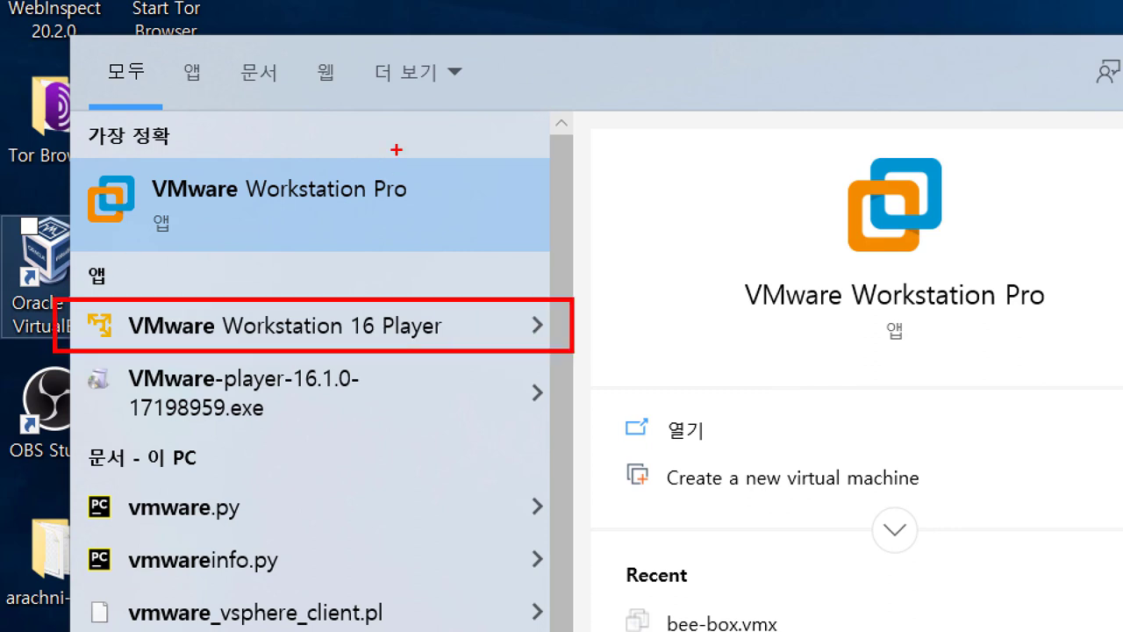
mouse_move(57, 151)
left_mouse_down()
mouse_move(342, 281)
mouse_move(588, 254)
left_mouse_up()
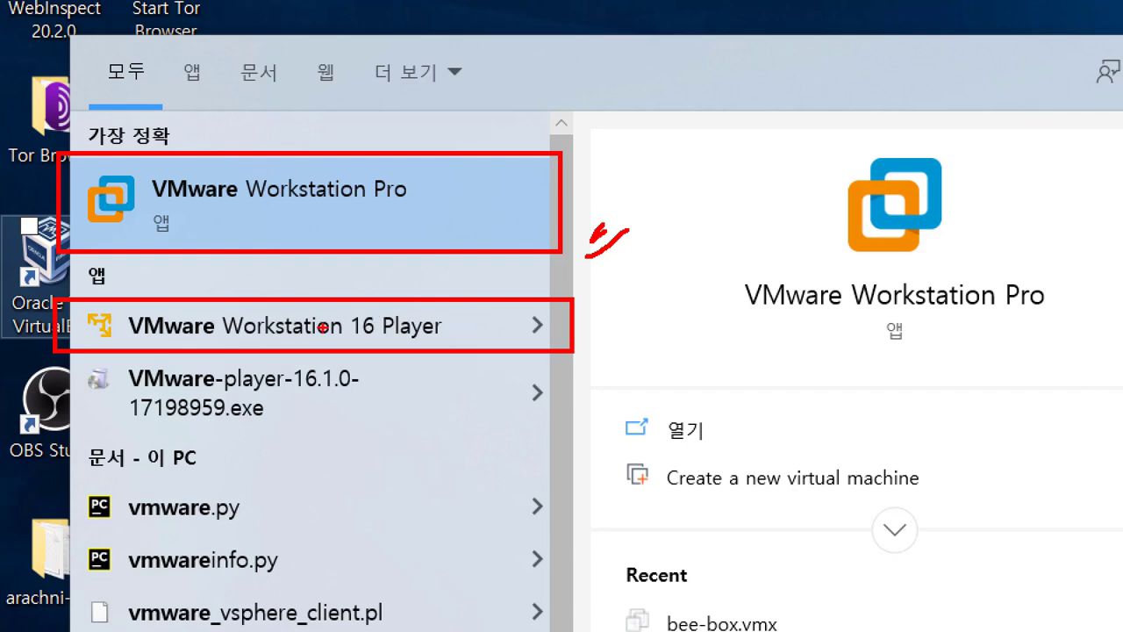
mouse_move(424, 335)
left_mouse_down()
mouse_move(242, 358)
mouse_move(197, 269)
mouse_move(386, 372)
left_mouse_up()
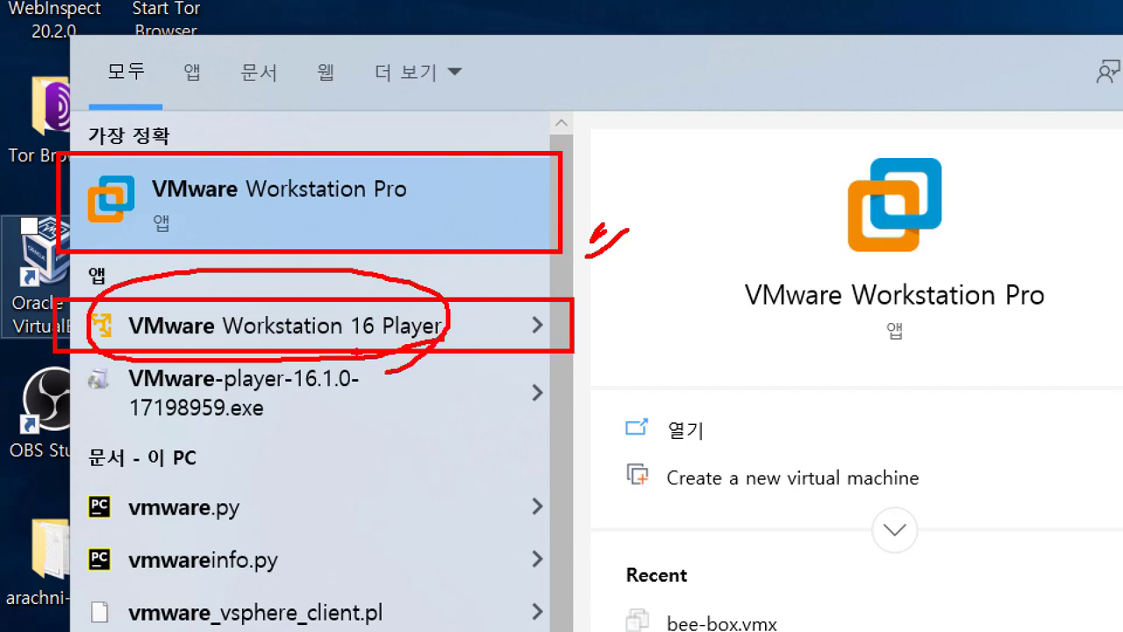
key("Escape")
Launch VMware Workstation 16 Player from Start and position its window
key("super")
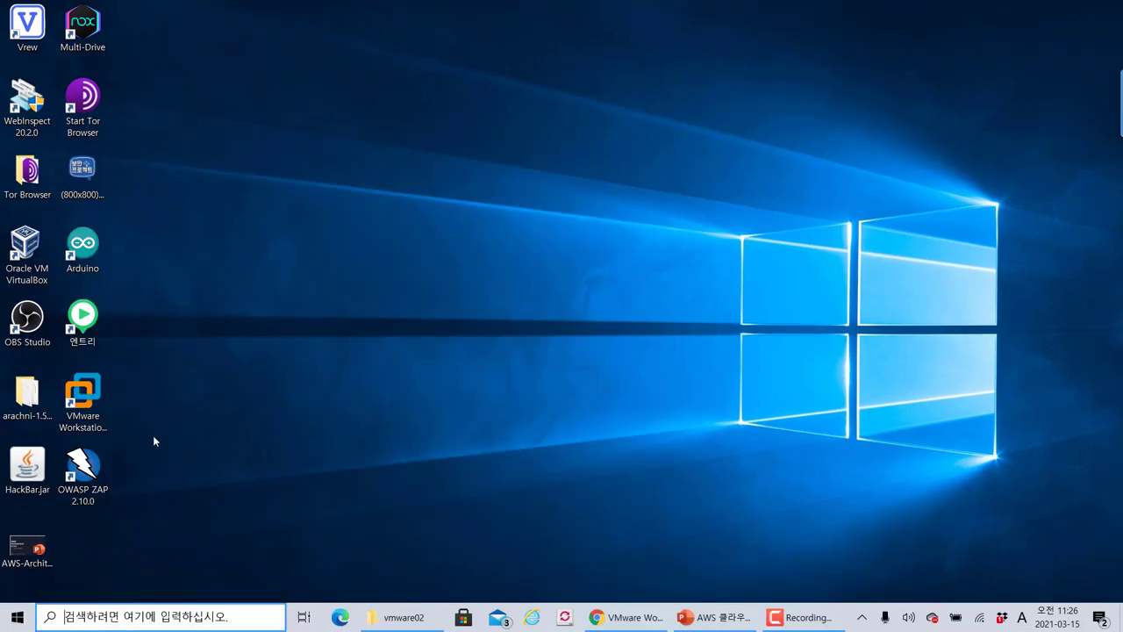
type("vm")
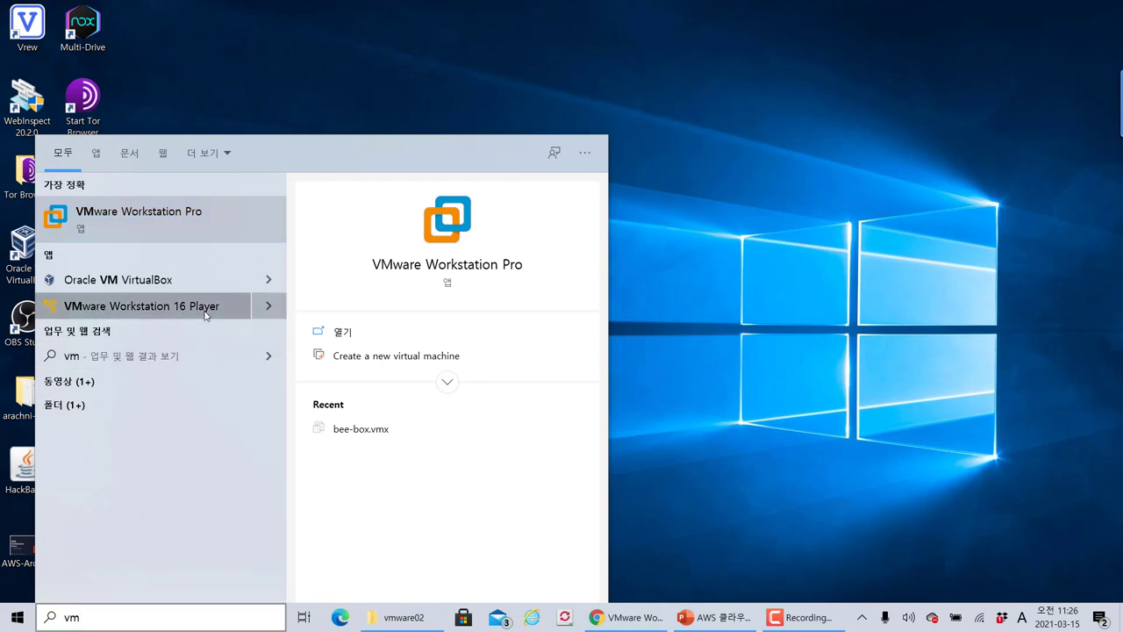
left_click(204, 312)
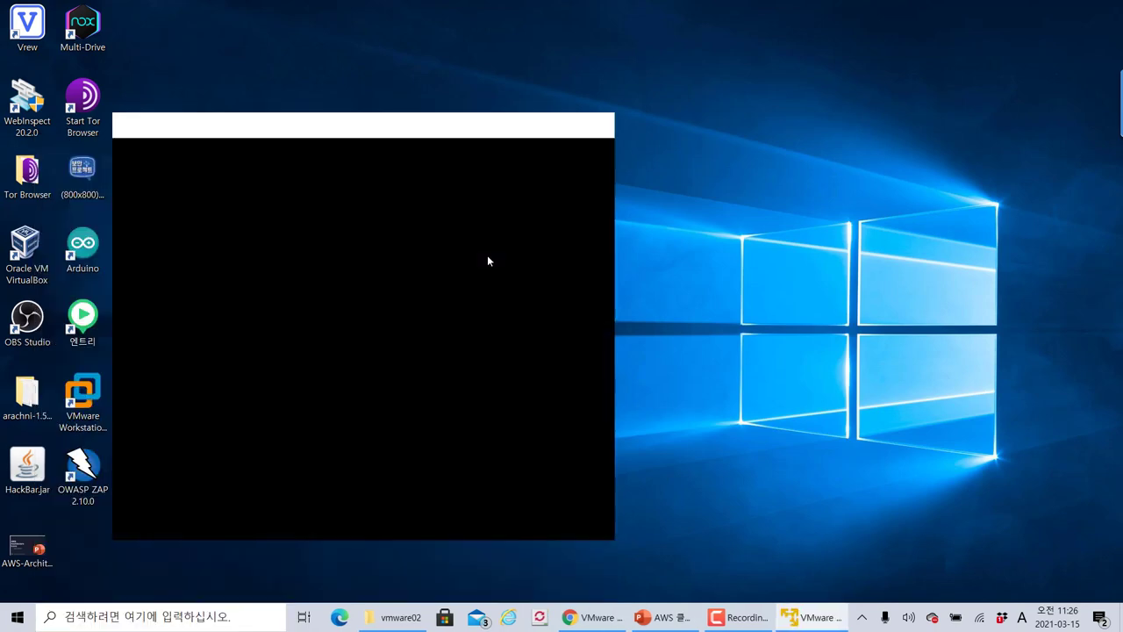
left_click_drag(302, 125, 229, 55)
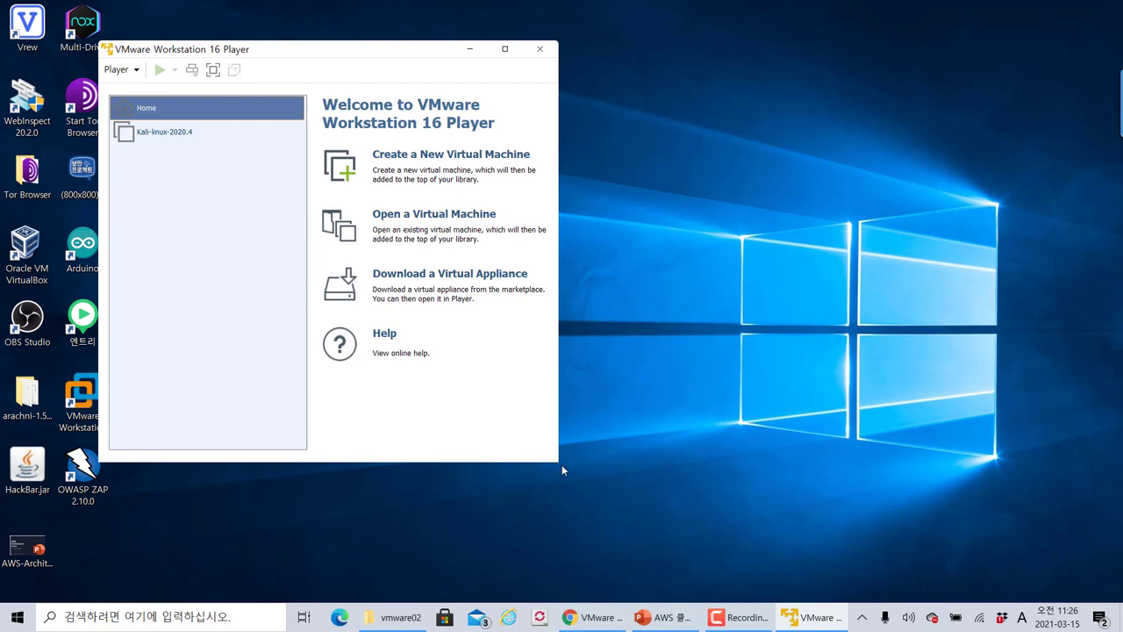
left_click_drag(268, 55, 257, 78)
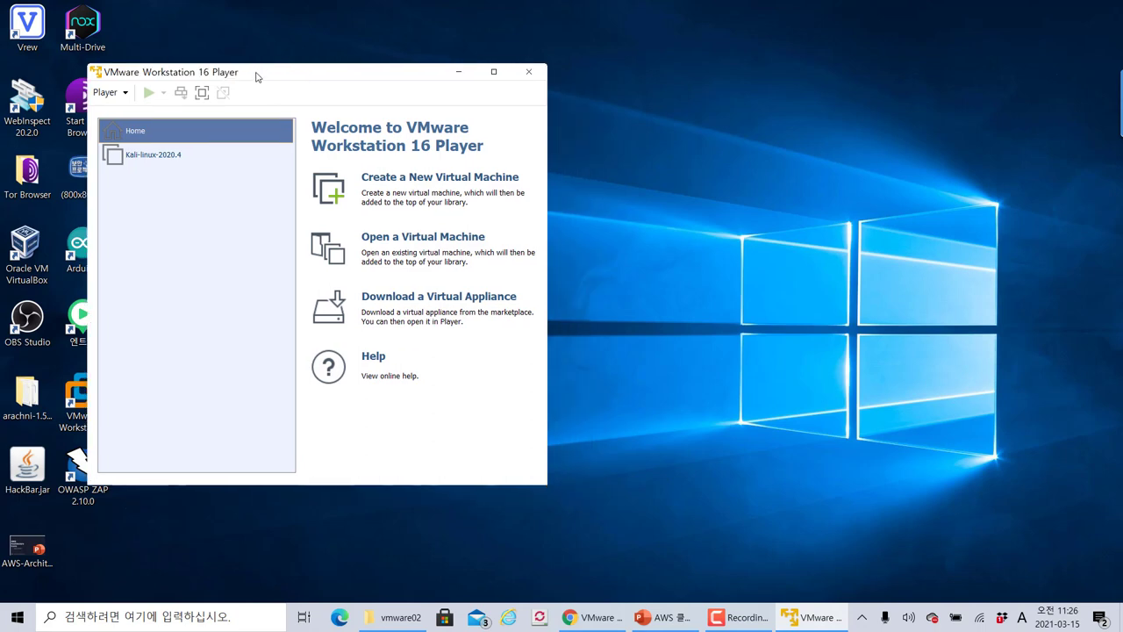
left_click_drag(215, 79, 233, 70)
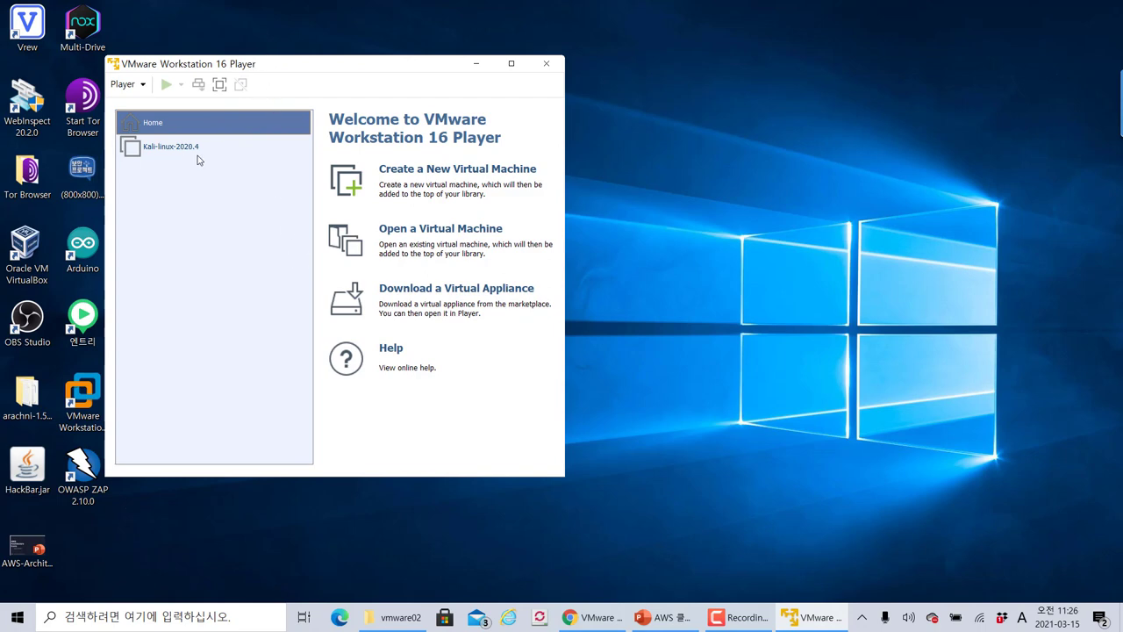
Remove the Kali-linux-2020.4 machine from the Player library
right_click(195, 153)
left_click(243, 185)
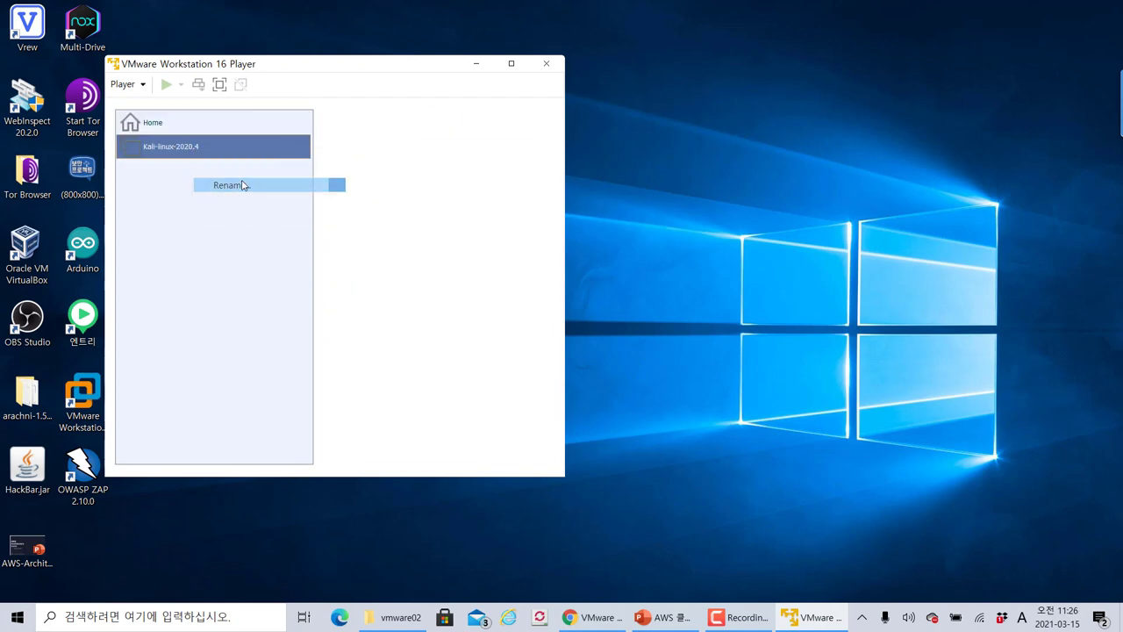
left_click(215, 146)
right_click(215, 146)
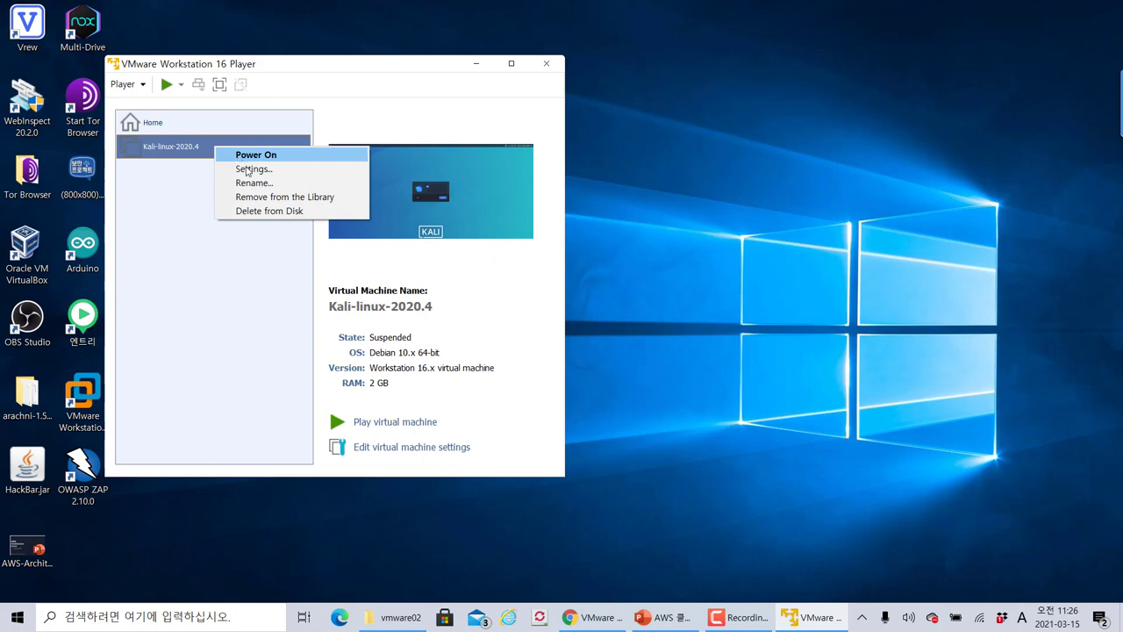
left_click(282, 196)
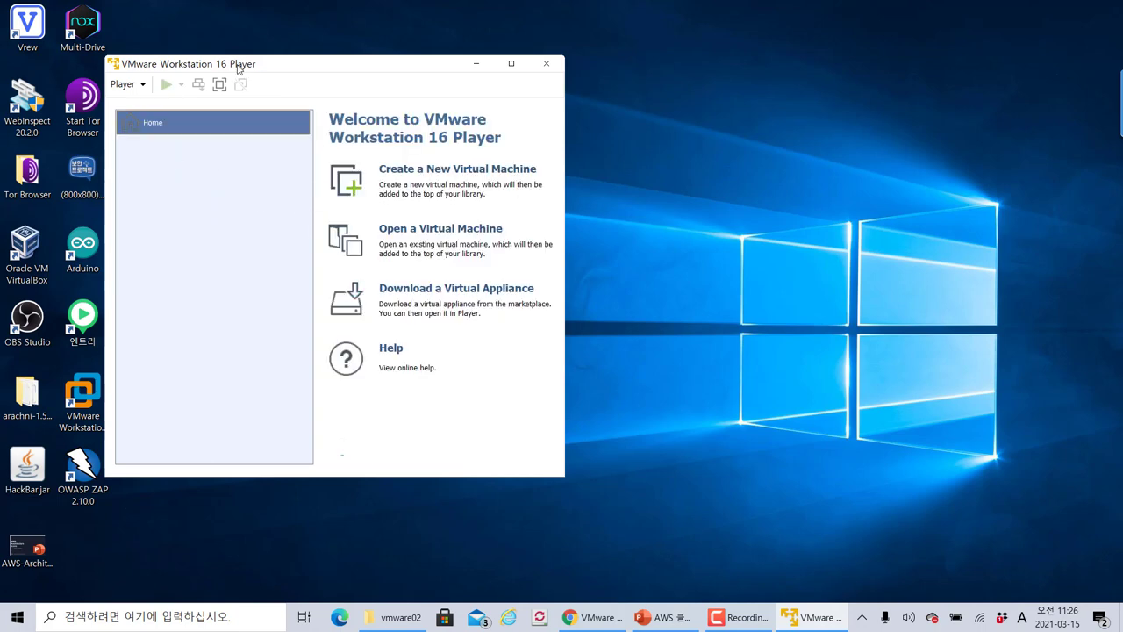
left_click_drag(239, 67, 372, 42)
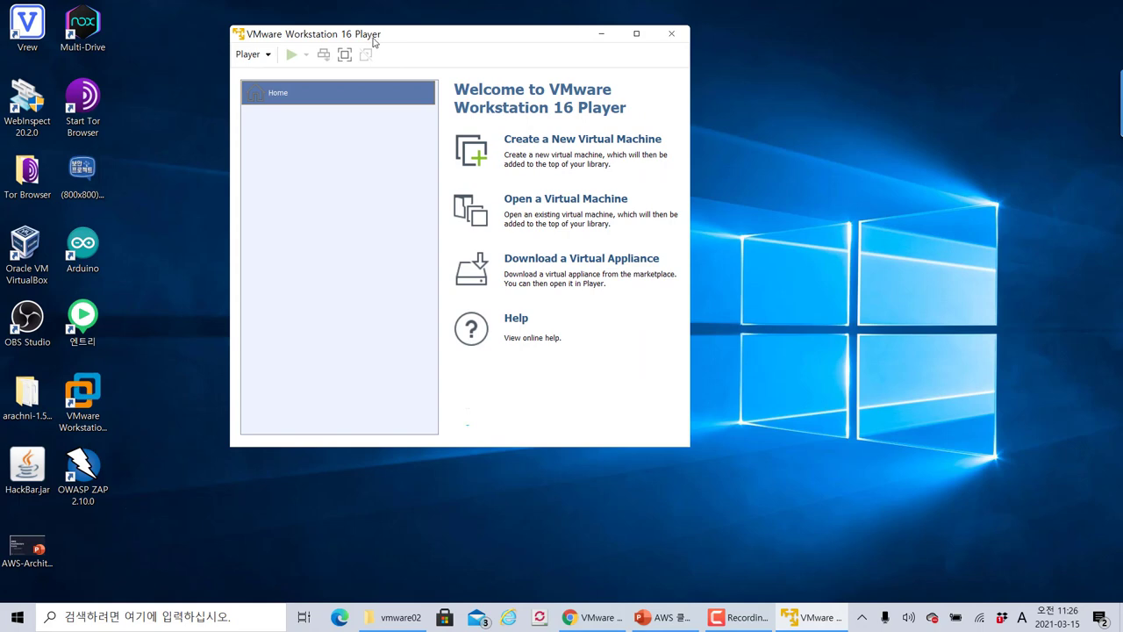
Switch Chrome to the Kali Linux tab, dismiss the download bar and open the Downloads page
left_click(594, 617)
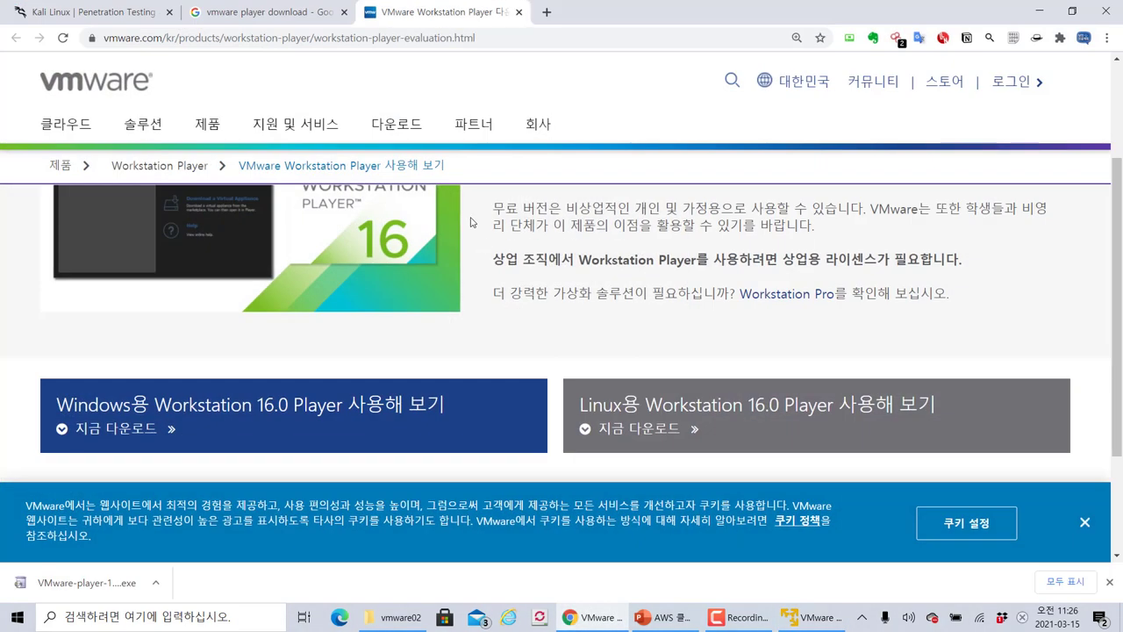
left_click(131, 12)
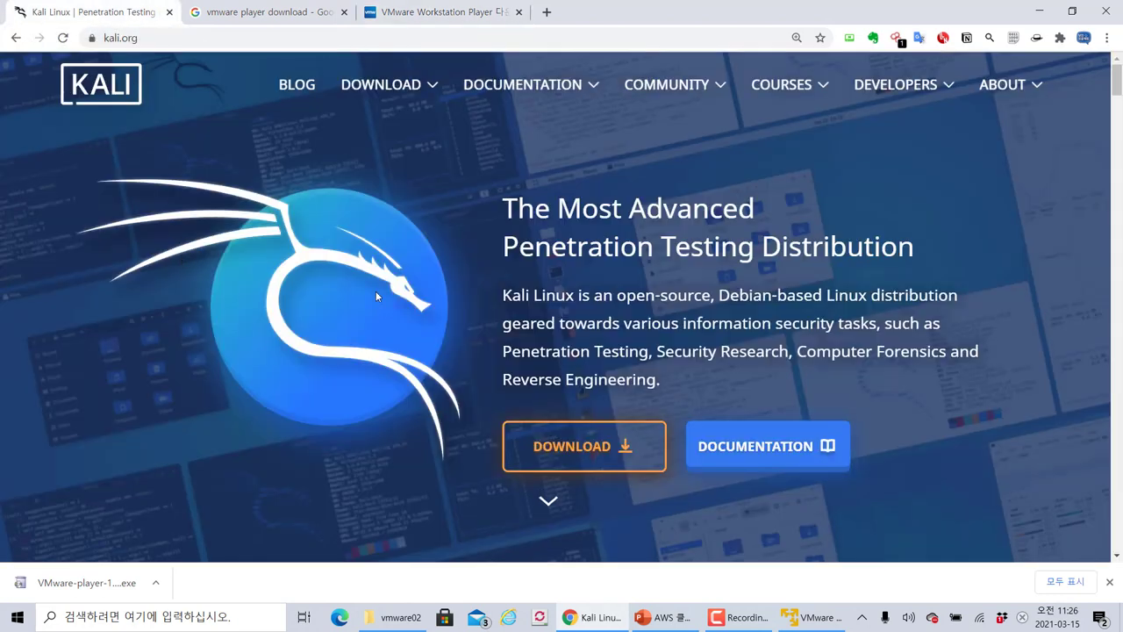
left_click(1111, 583)
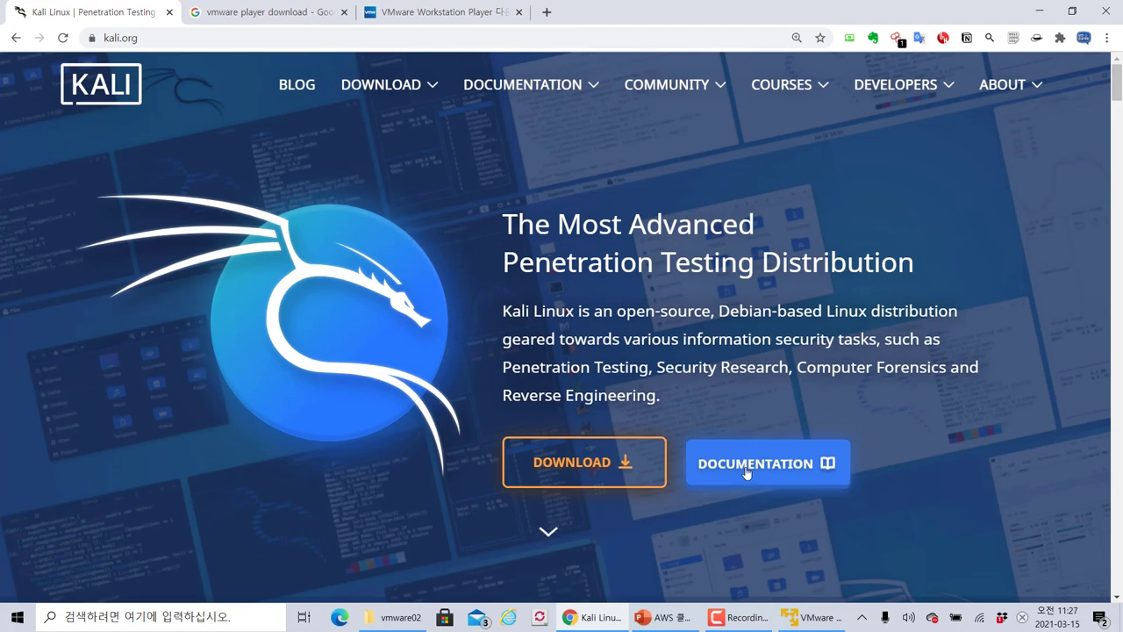
scroll(761, 288, "down", 1)
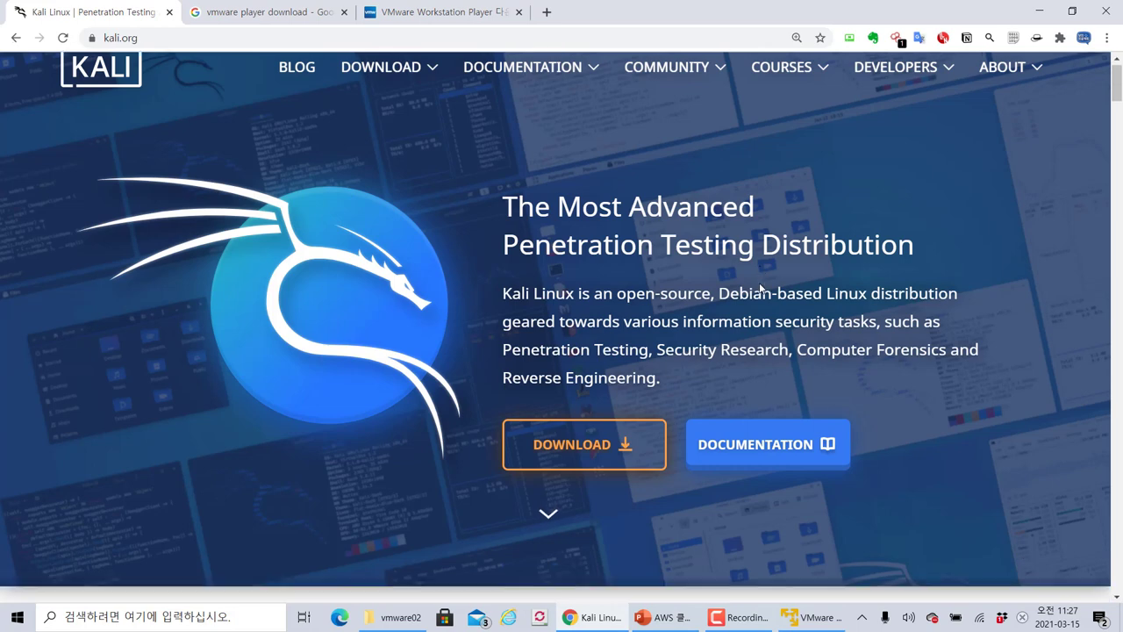
scroll(568, 235, "up", 1)
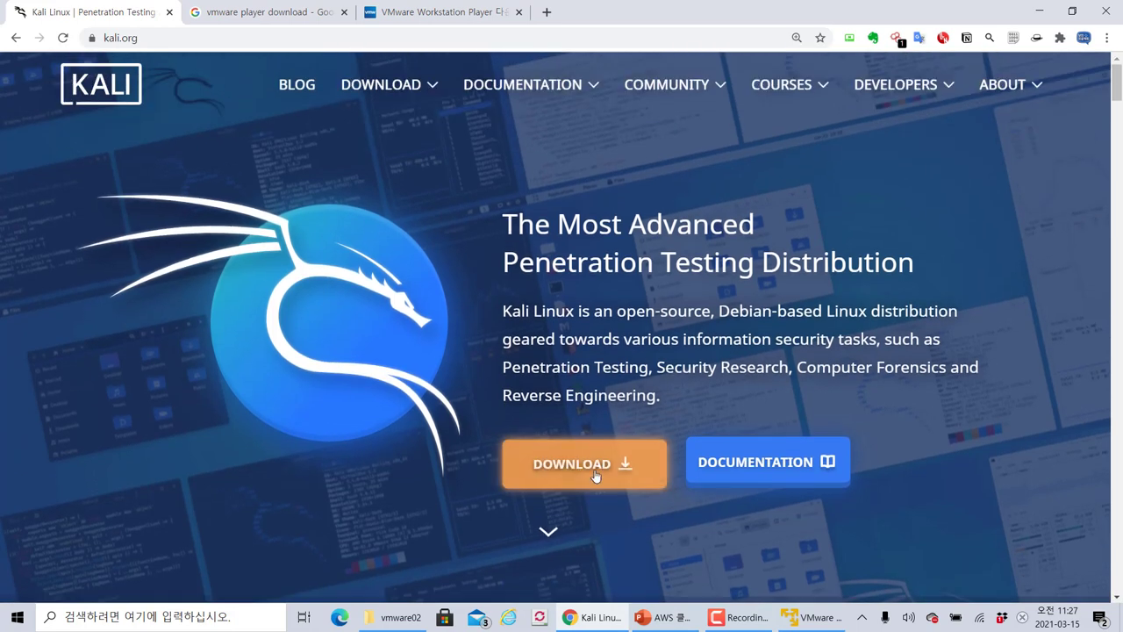
mouse_move(384, 84)
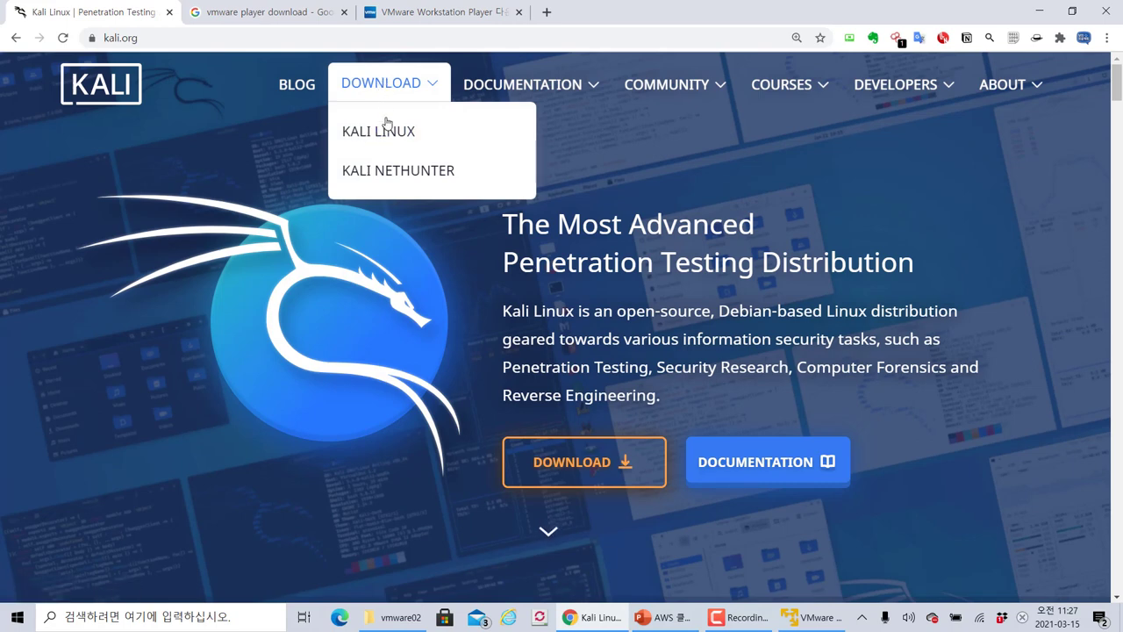
left_click(574, 455)
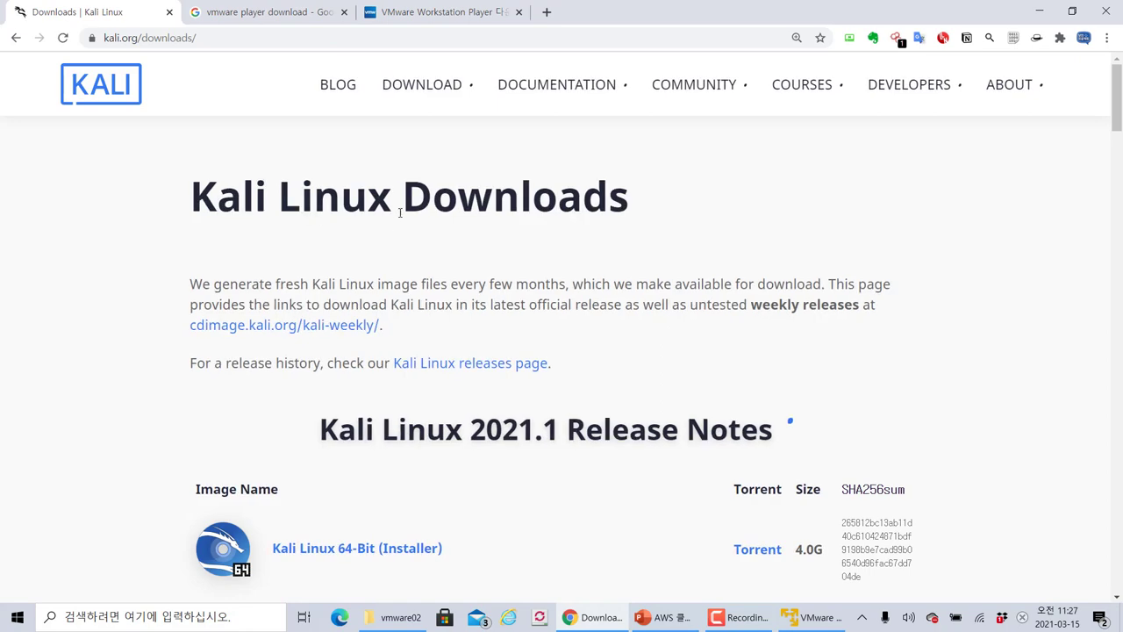
Scroll kali.org/downloads down to the Virtual Machines section with the VMware and VirtualBox images
scroll(400, 211, "down", 3)
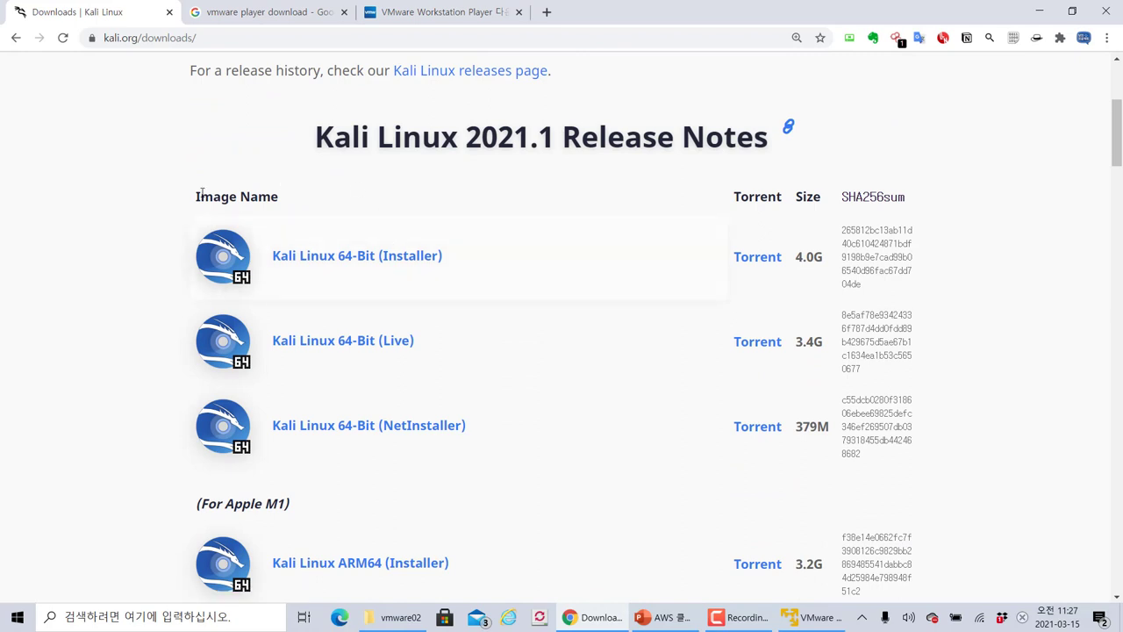
scroll(198, 201, "down", 2)
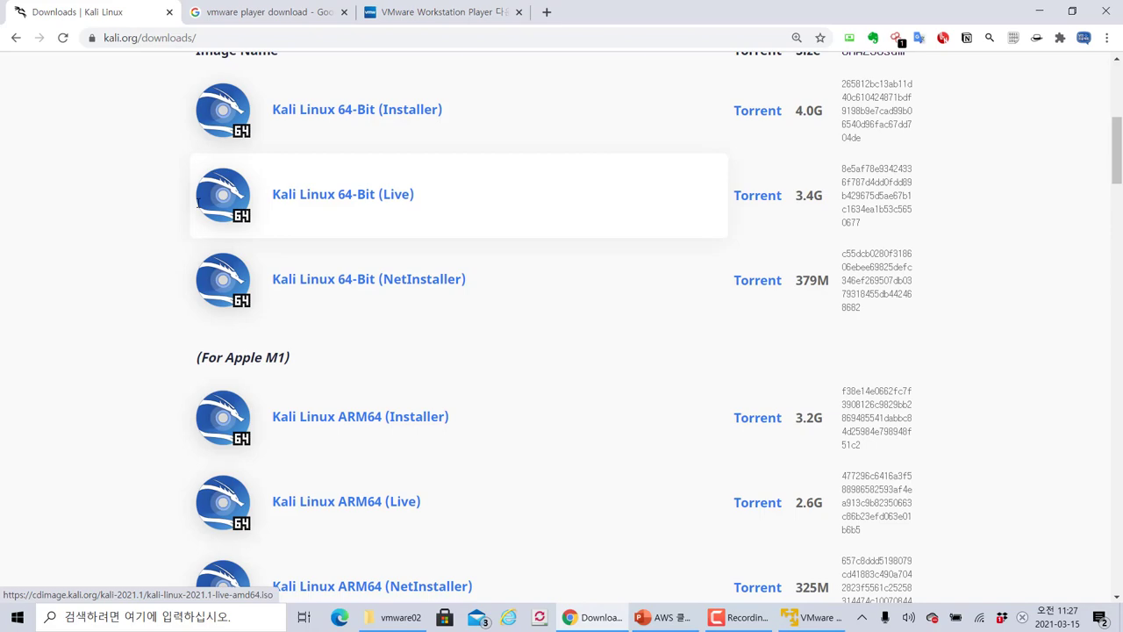
scroll(197, 201, "down", 2)
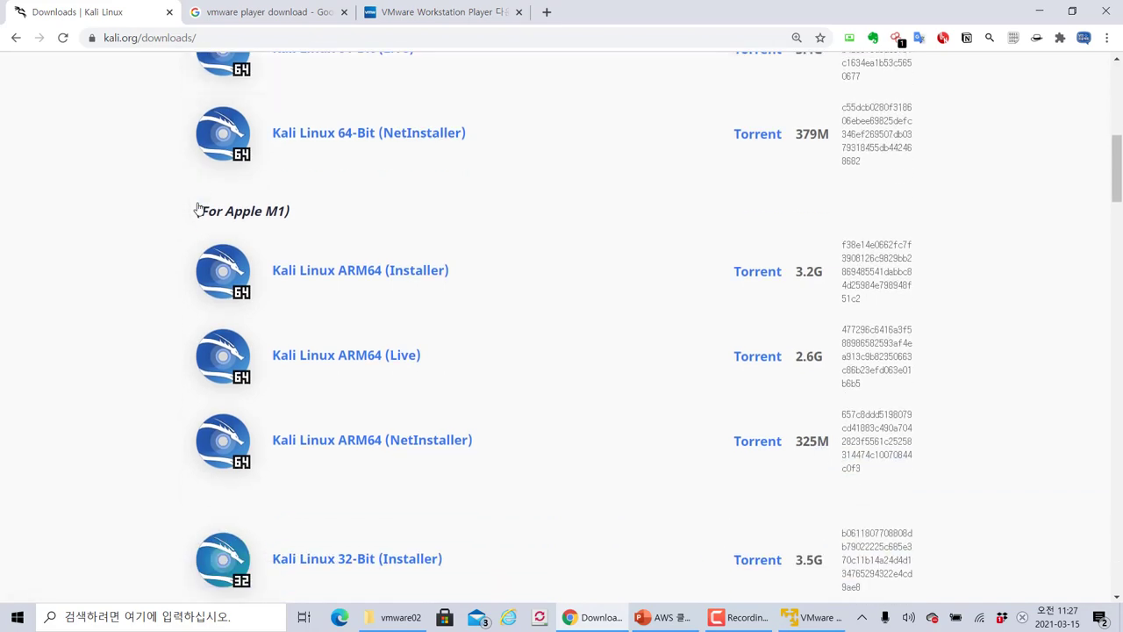
scroll(198, 201, "down", 2)
scroll(198, 203, "up", 6)
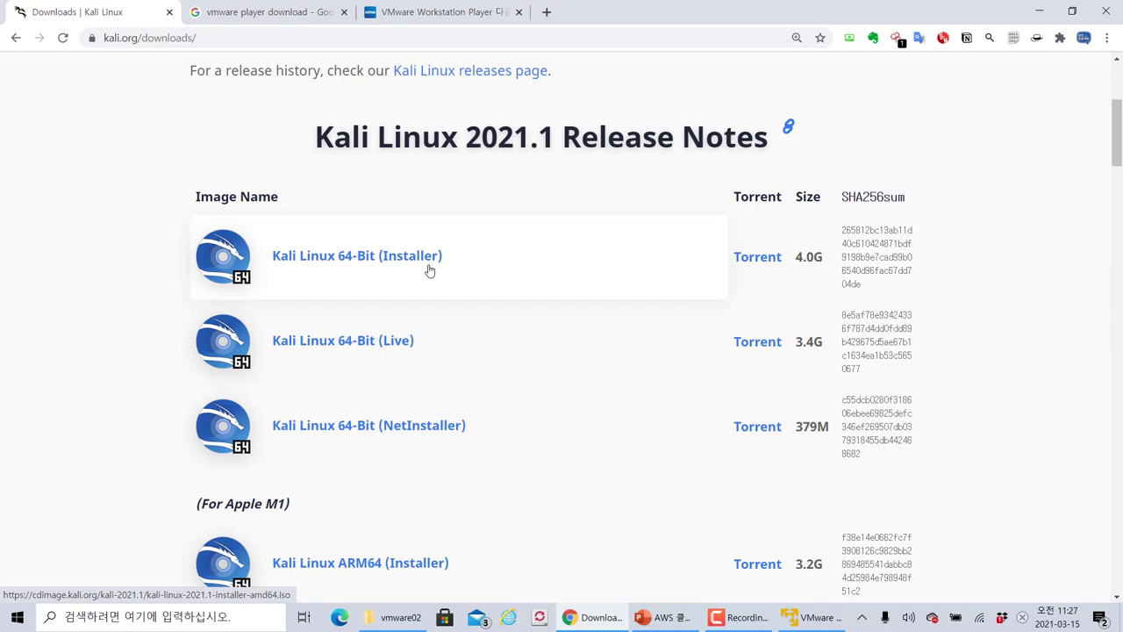
scroll(429, 270, "down", 10)
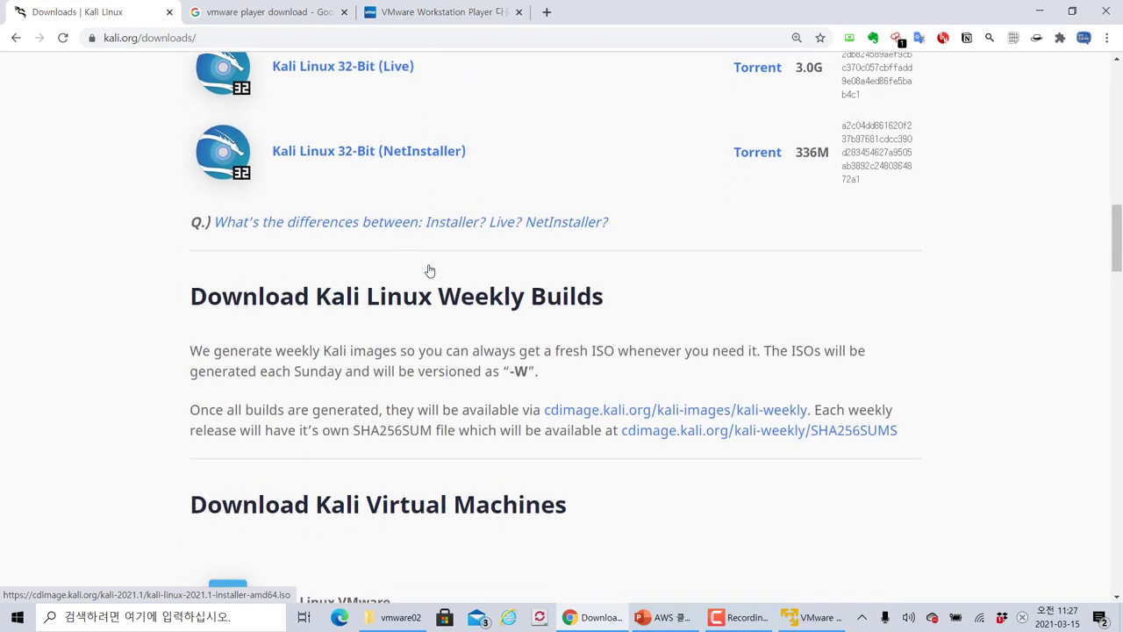
scroll(429, 270, "down", 3)
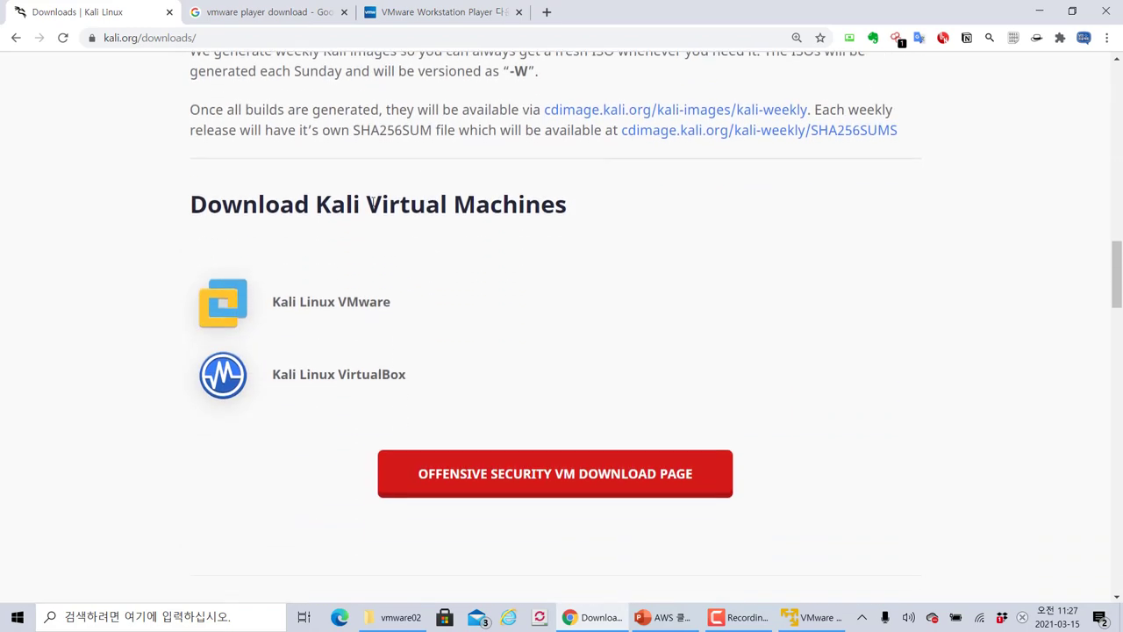
left_click_drag(367, 205, 587, 206)
left_click(586, 206)
left_click_drag(410, 205, 192, 198)
left_click(583, 206)
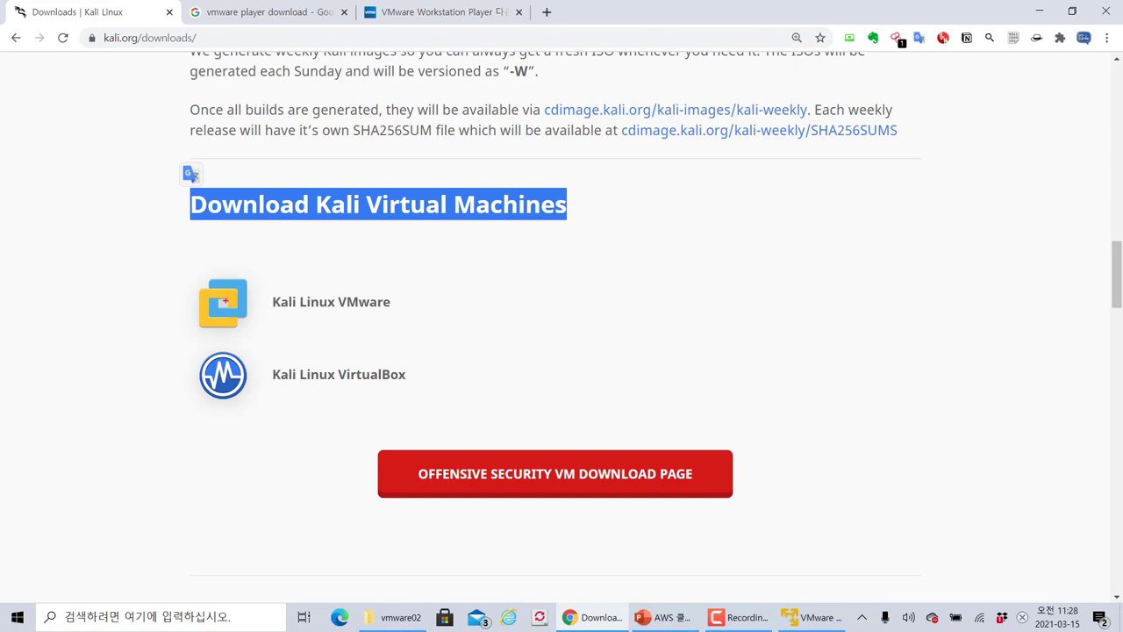
mouse_move(182, 186)
left_mouse_down()
mouse_move(535, 236)
mouse_move(595, 225)
left_mouse_up()
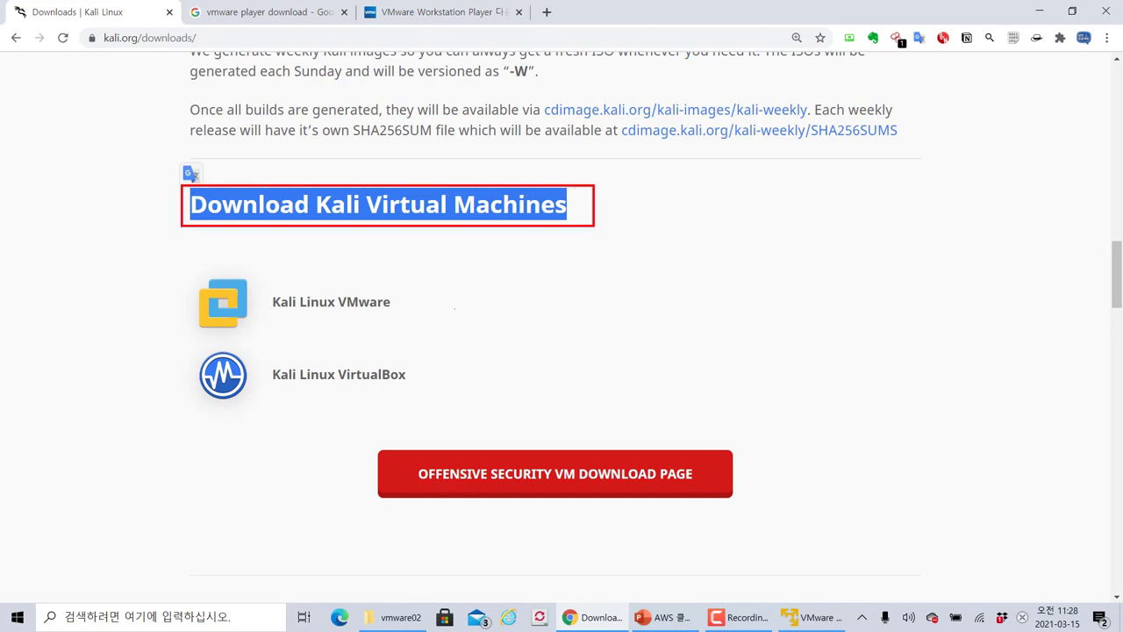
left_click_drag(422, 294, 443, 291)
mouse_move(529, 268)
left_mouse_down()
mouse_move(539, 283)
mouse_move(530, 310)
mouse_move(548, 337)
mouse_move(571, 309)
left_mouse_up()
mouse_move(577, 294)
left_mouse_down()
mouse_move(588, 290)
mouse_move(585, 310)
left_mouse_up()
left_click_drag(575, 321, 594, 321)
left_click_drag(500, 338, 616, 338)
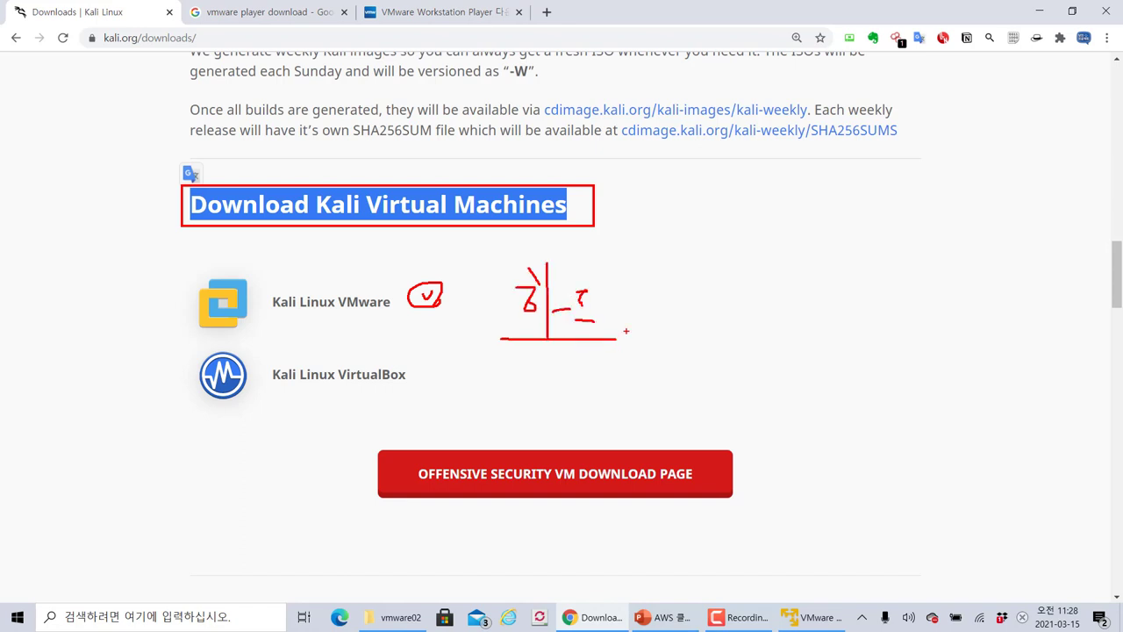
mouse_move(643, 303)
left_mouse_down()
mouse_move(686, 305)
mouse_move(673, 323)
left_mouse_up()
mouse_move(735, 280)
left_mouse_down()
mouse_move(735, 313)
mouse_move(752, 292)
mouse_move(809, 302)
mouse_move(834, 293)
left_mouse_up()
left_click_drag(825, 293, 826, 317)
mouse_move(836, 288)
left_mouse_down()
mouse_move(837, 324)
mouse_move(848, 302)
mouse_move(707, 307)
mouse_move(856, 298)
mouse_move(842, 323)
mouse_move(888, 317)
left_mouse_up()
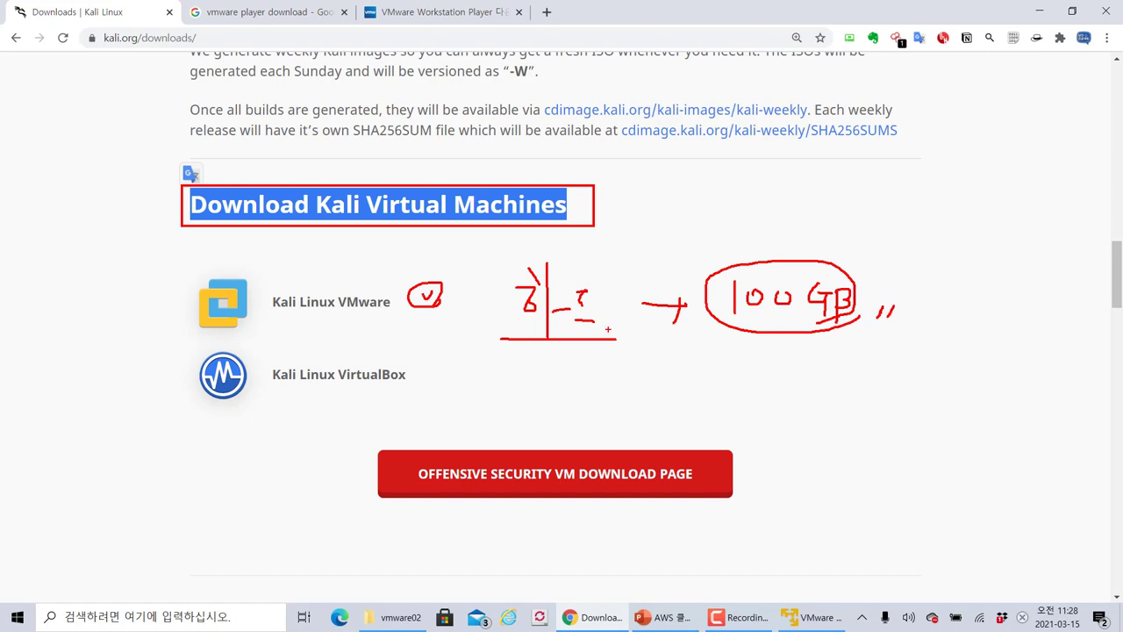
key("Escape")
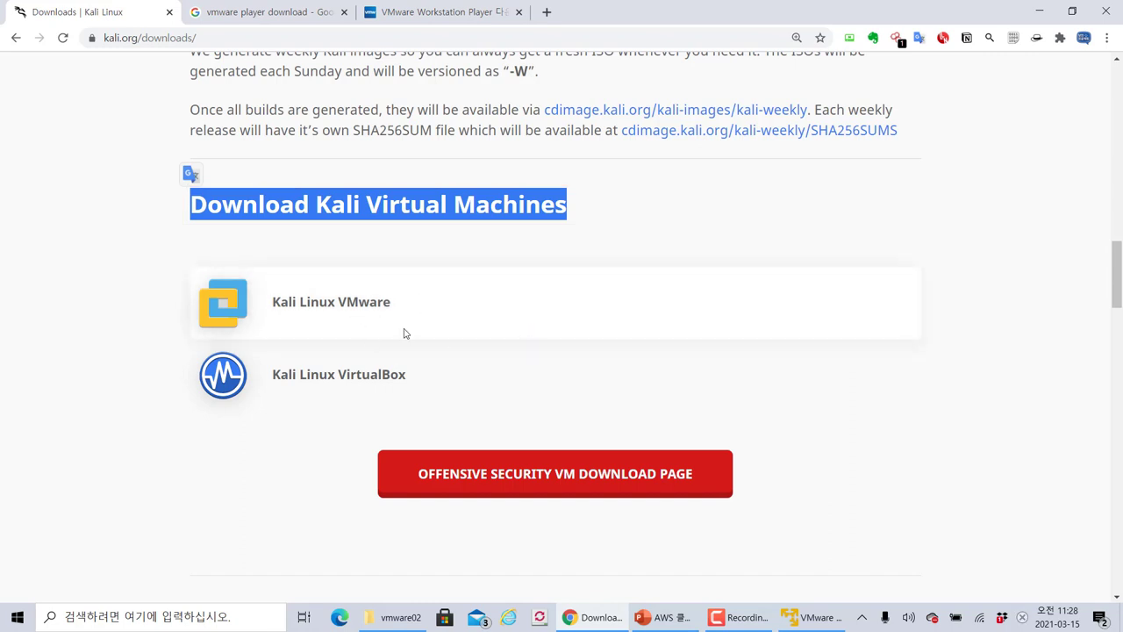
left_click(76, 314)
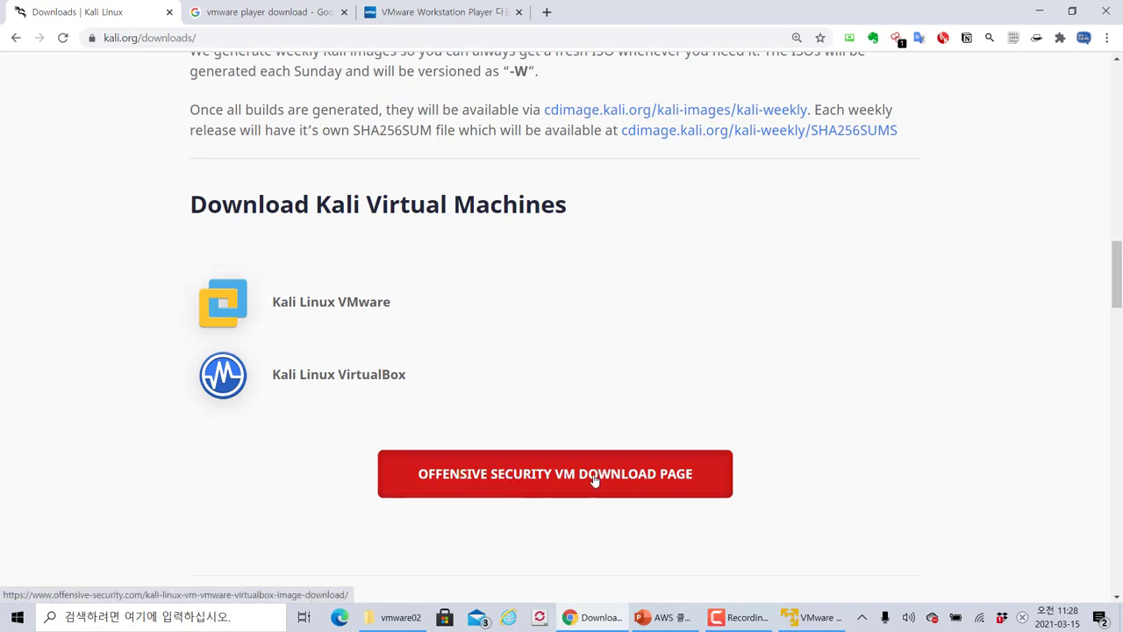
Open the Offensive Security VM download page and expand the Kali Linux VMware images section
left_click(674, 485)
scroll(521, 287, "down", 3)
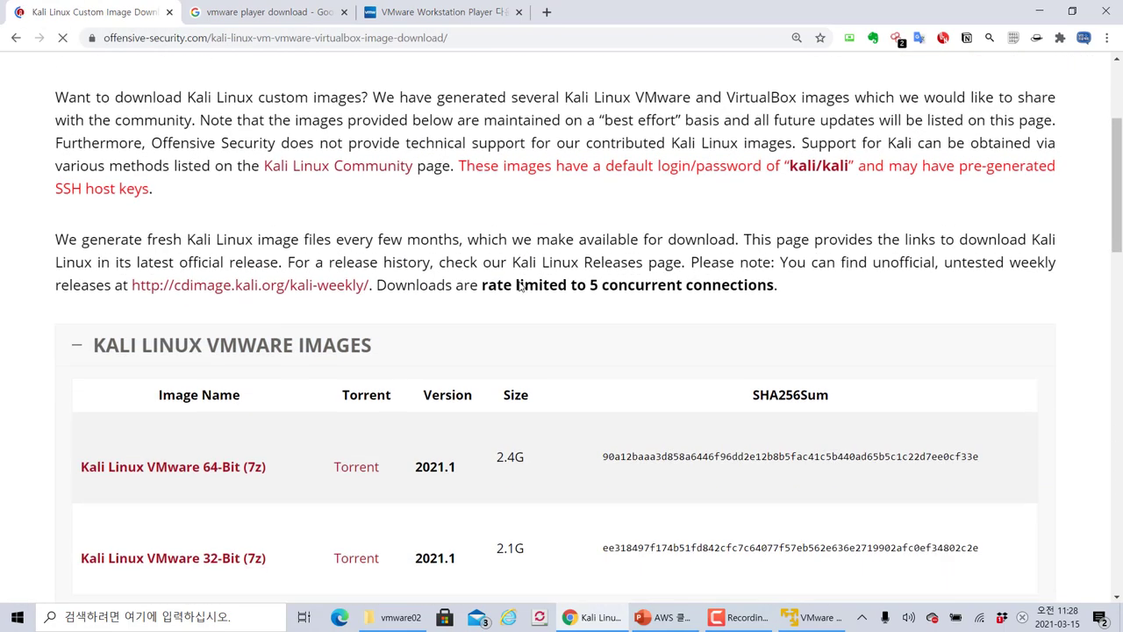
scroll(520, 287, "down", 2)
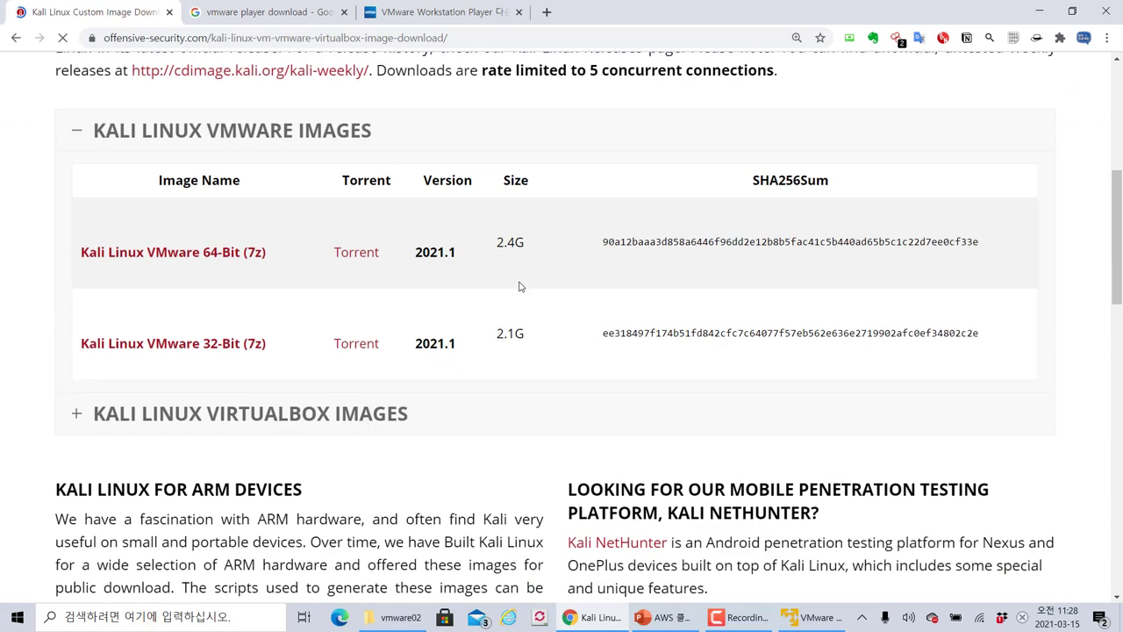
left_click(174, 414)
scroll(181, 334, "up", 1)
left_click(258, 215)
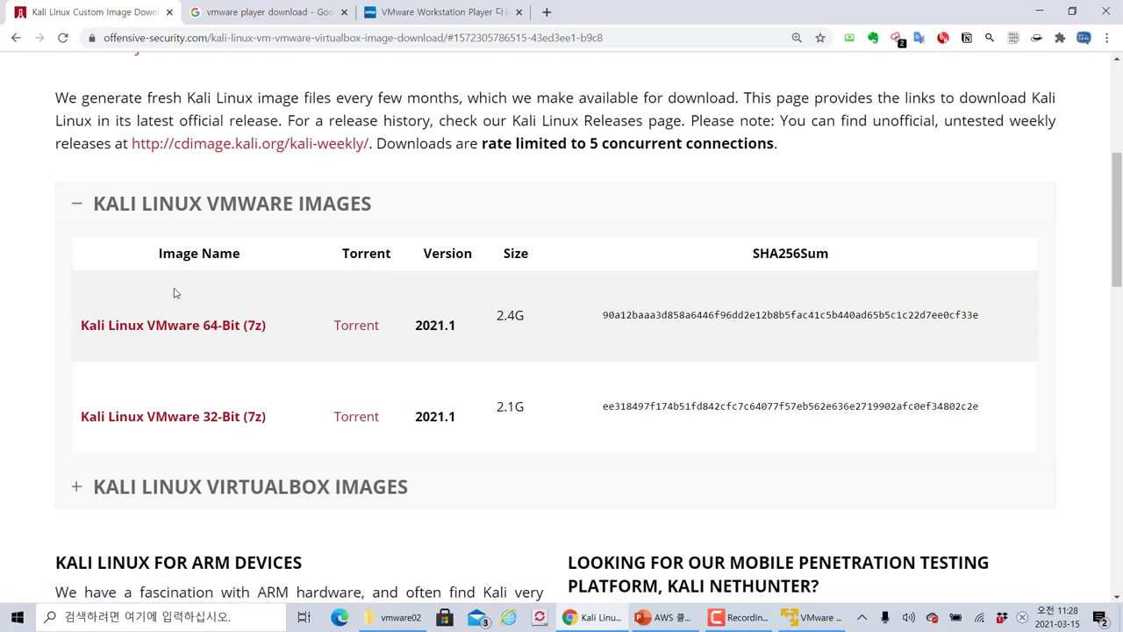
Annotate the Kali Linux VMware 64-Bit (7z) link with a box, arrow and handwritten note
mouse_move(61, 268)
left_mouse_down()
mouse_move(386, 362)
mouse_move(990, 369)
left_mouse_up()
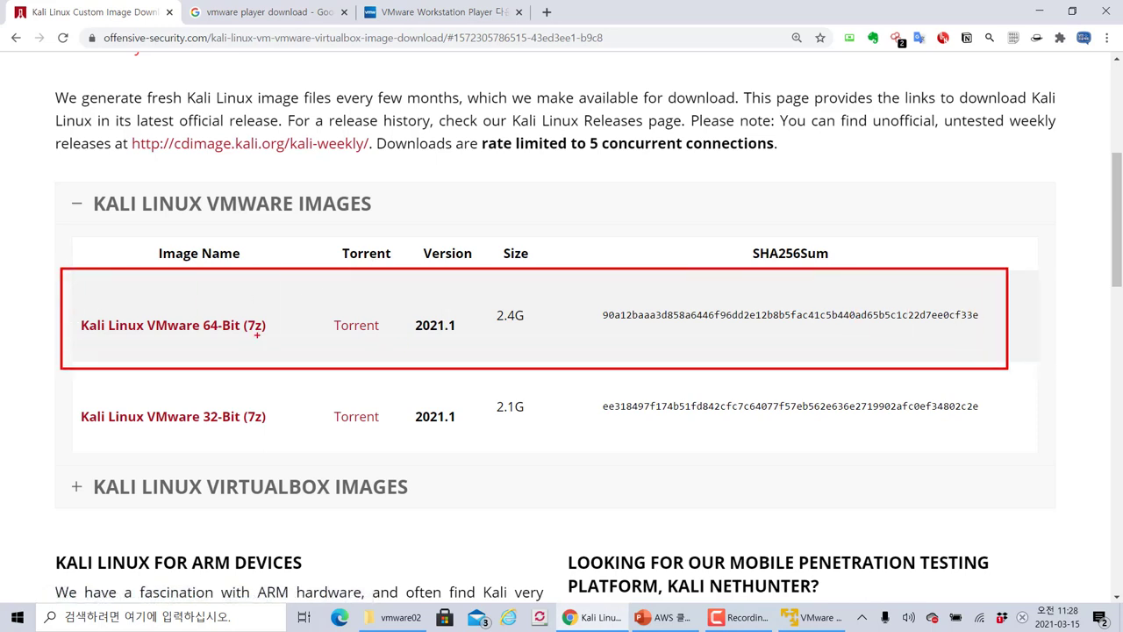
mouse_move(257, 334)
left_mouse_down()
mouse_move(222, 351)
mouse_move(274, 312)
mouse_move(247, 359)
left_mouse_up()
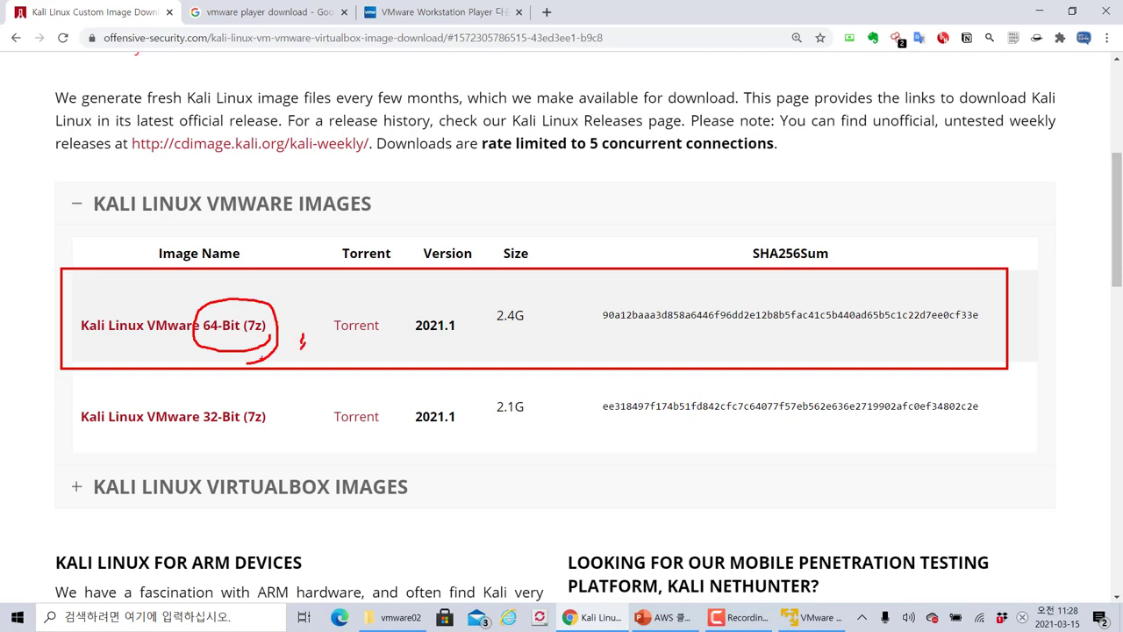
key("Escape")
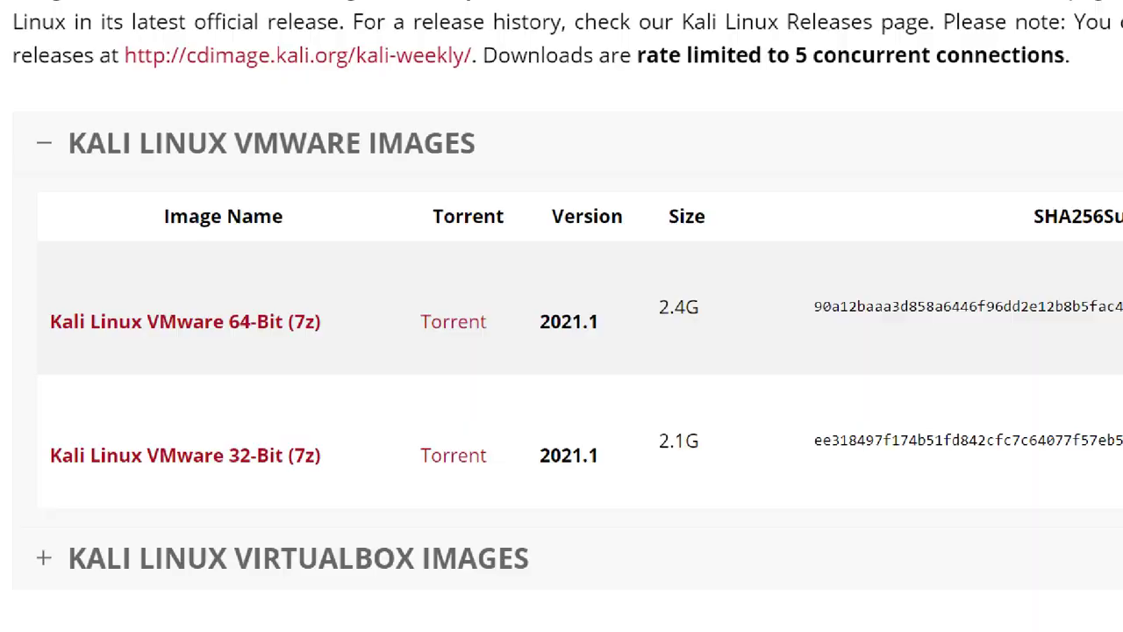
mouse_move(40, 297)
left_mouse_down()
mouse_move(53, 309)
mouse_move(336, 346)
mouse_move(390, 409)
left_mouse_up()
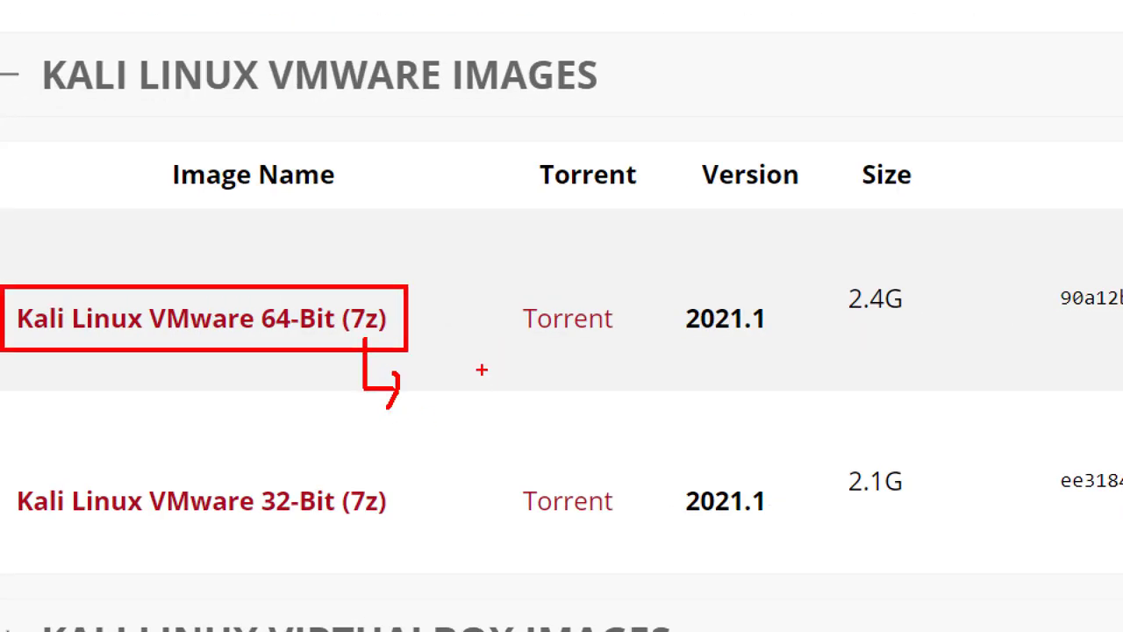
mouse_move(479, 354)
left_mouse_down()
mouse_move(502, 356)
mouse_move(496, 380)
mouse_move(528, 396)
left_mouse_up()
mouse_move(527, 385)
left_mouse_down()
mouse_move(549, 386)
mouse_move(535, 412)
mouse_move(567, 401)
mouse_move(577, 411)
left_mouse_up()
mouse_move(584, 372)
left_mouse_down()
mouse_move(611, 402)
mouse_move(647, 401)
left_mouse_up()
left_click_drag(628, 404, 661, 429)
left_click_drag(635, 413, 658, 413)
left_click_drag(741, 376, 743, 402)
mouse_move(744, 387)
left_mouse_down()
mouse_move(780, 388)
mouse_move(789, 423)
left_mouse_up()
left_click_drag(815, 397, 839, 428)
left_click_drag(810, 414, 879, 412)
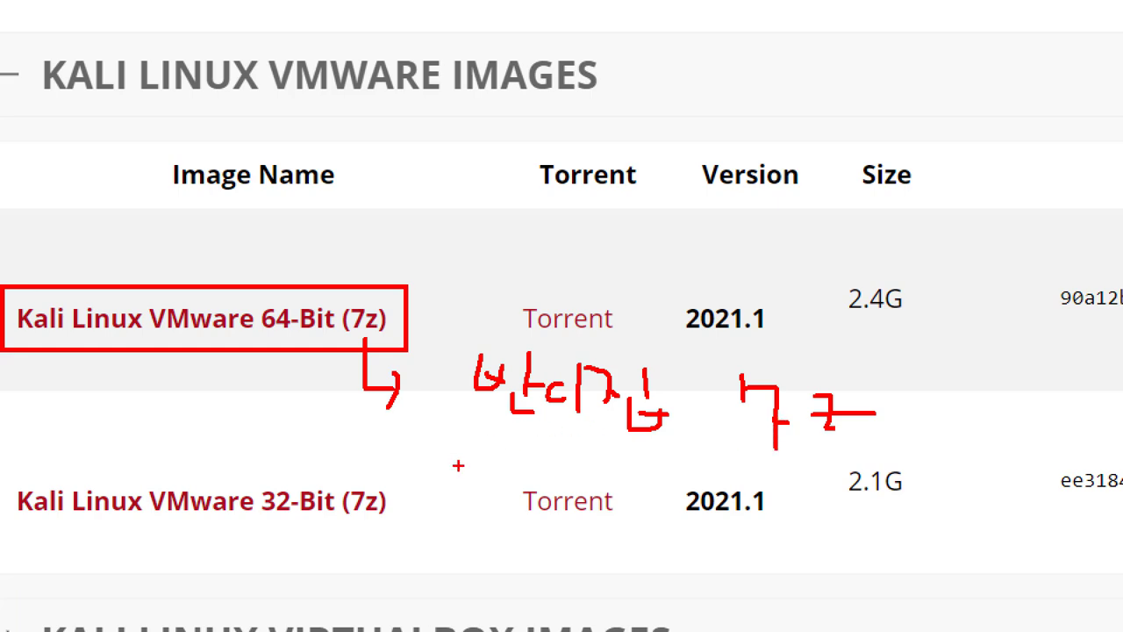
left_click_drag(459, 464, 918, 463)
left_click_drag(955, 428, 941, 452)
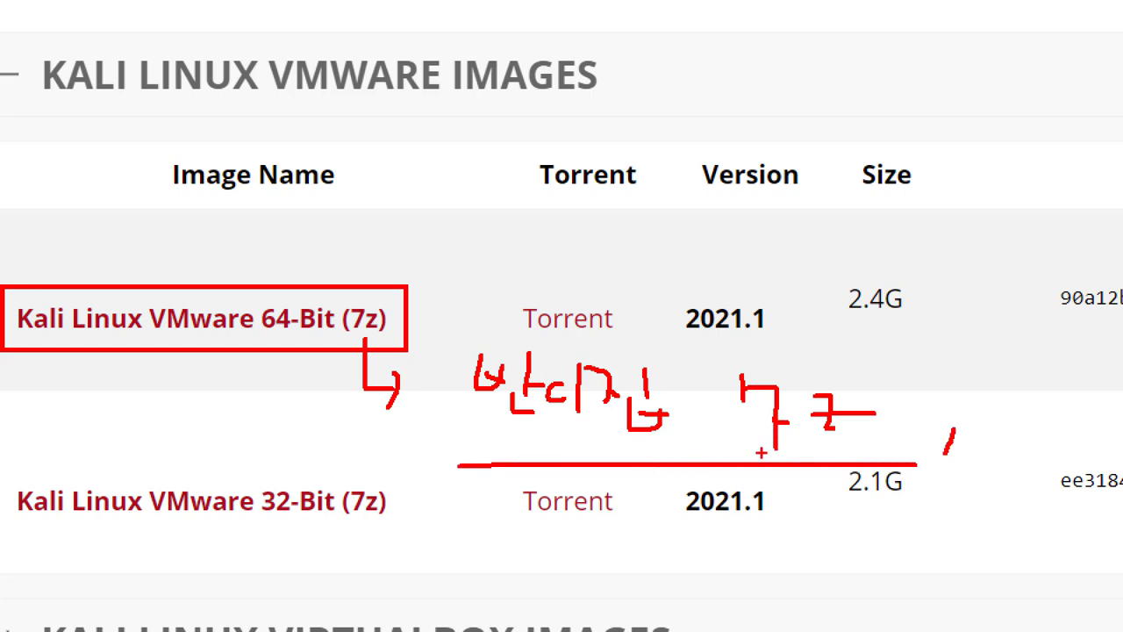
key("Escape")
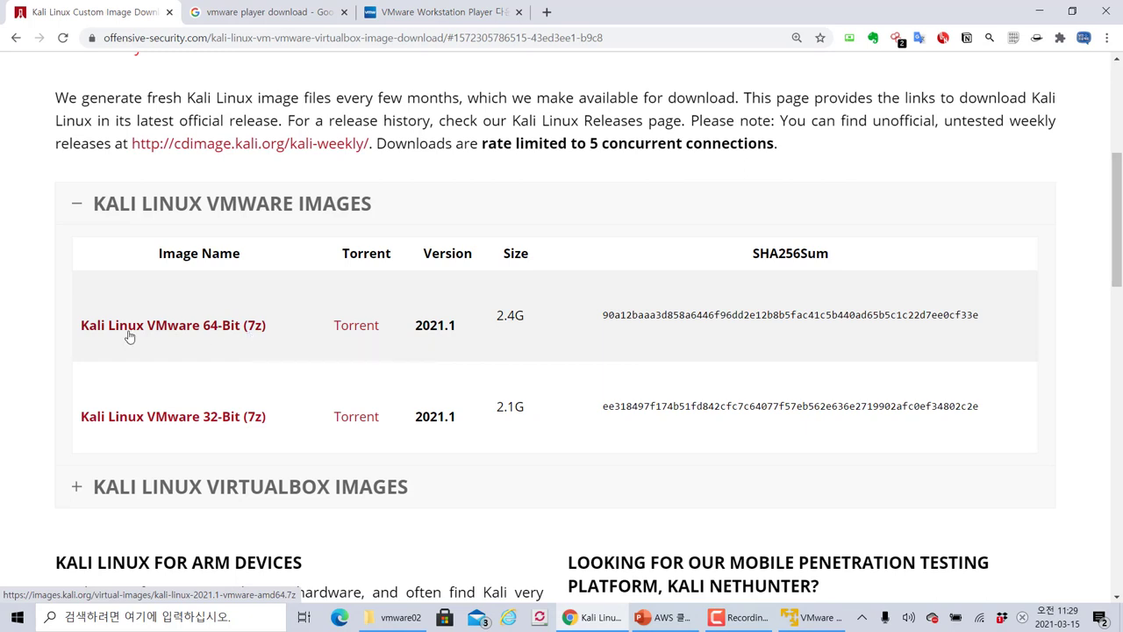
Start and cancel the 64-bit VMware image download, then expand the VirtualBox images section
left_click(252, 338)
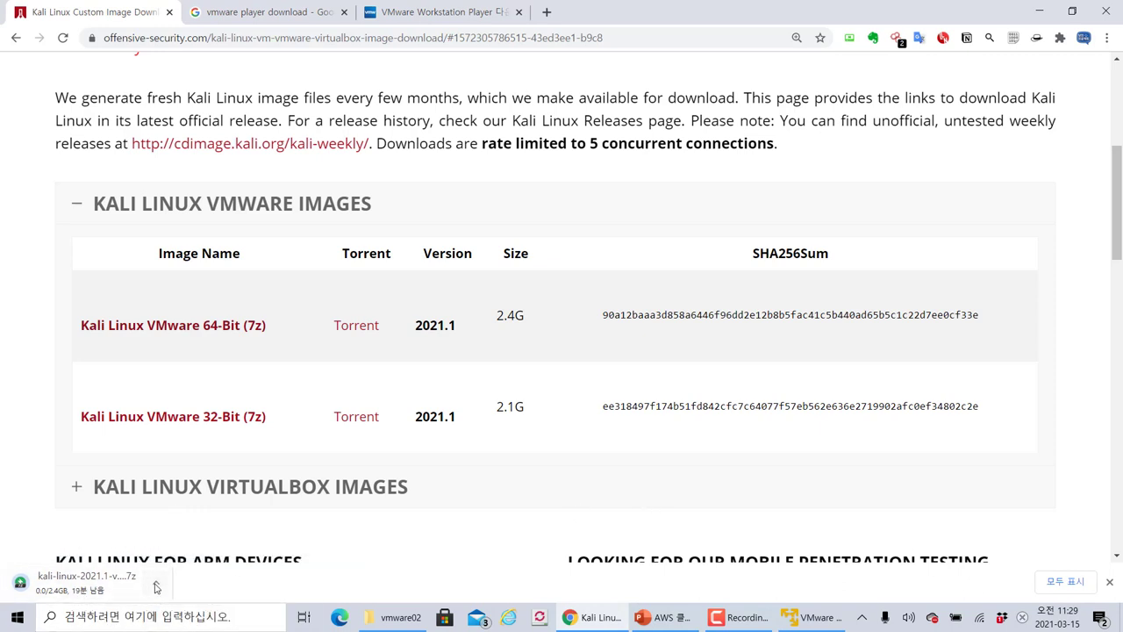
left_click(155, 582)
left_click(176, 558)
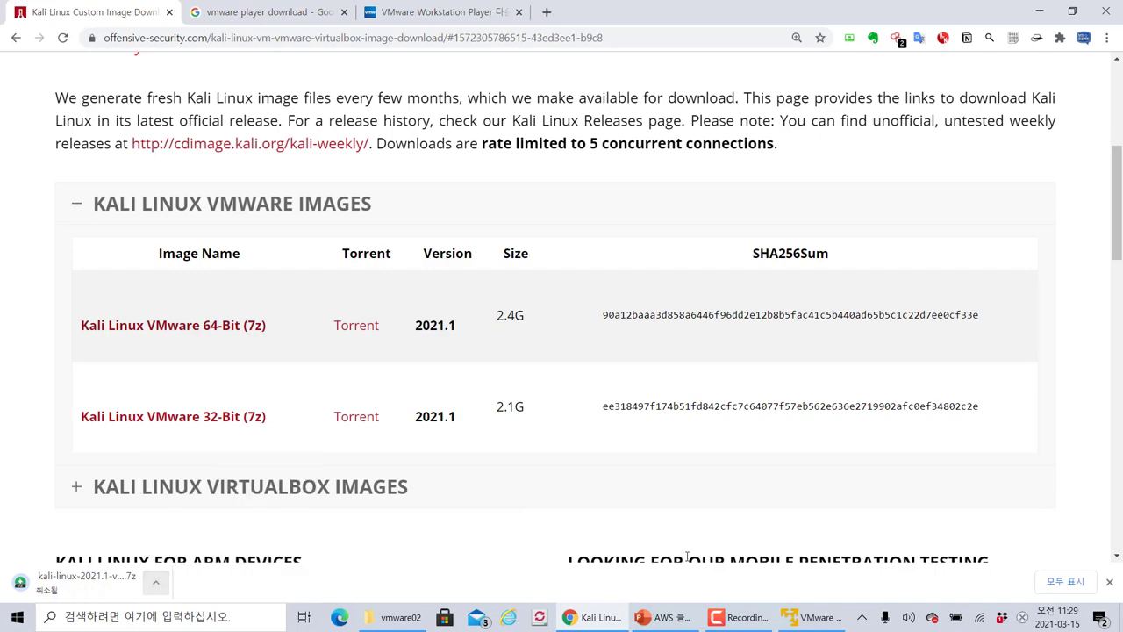
left_click(1109, 581)
left_click(1028, 496)
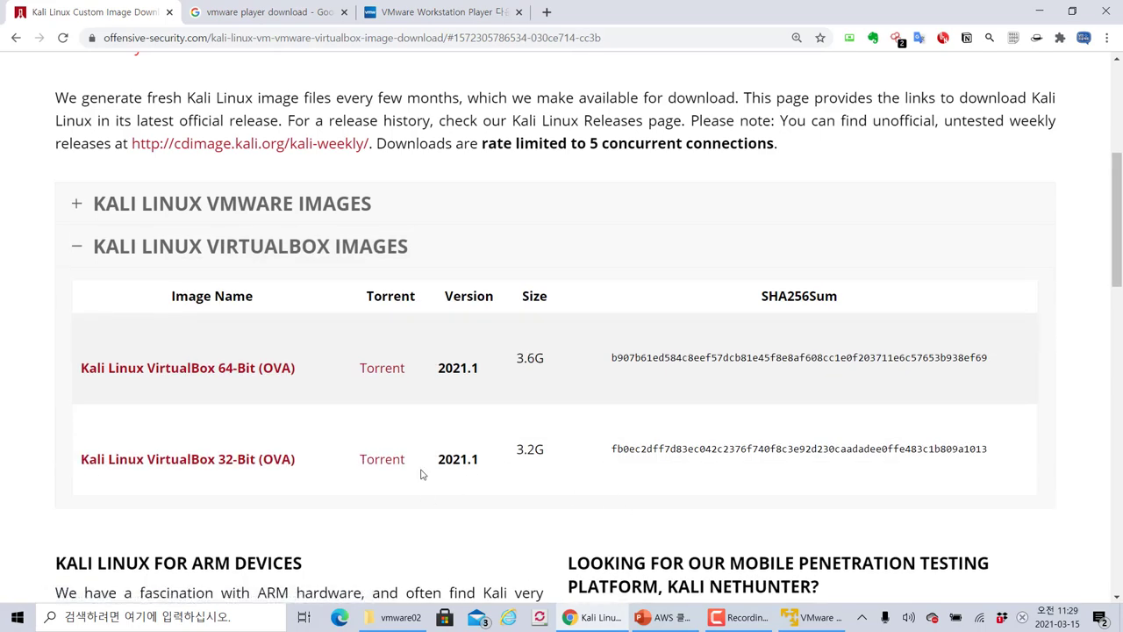
Bring the vmware02 folder forward, widen the Name column, and box the kali-linux-2021.1-vmware-amd64.7z archive
left_click(395, 617)
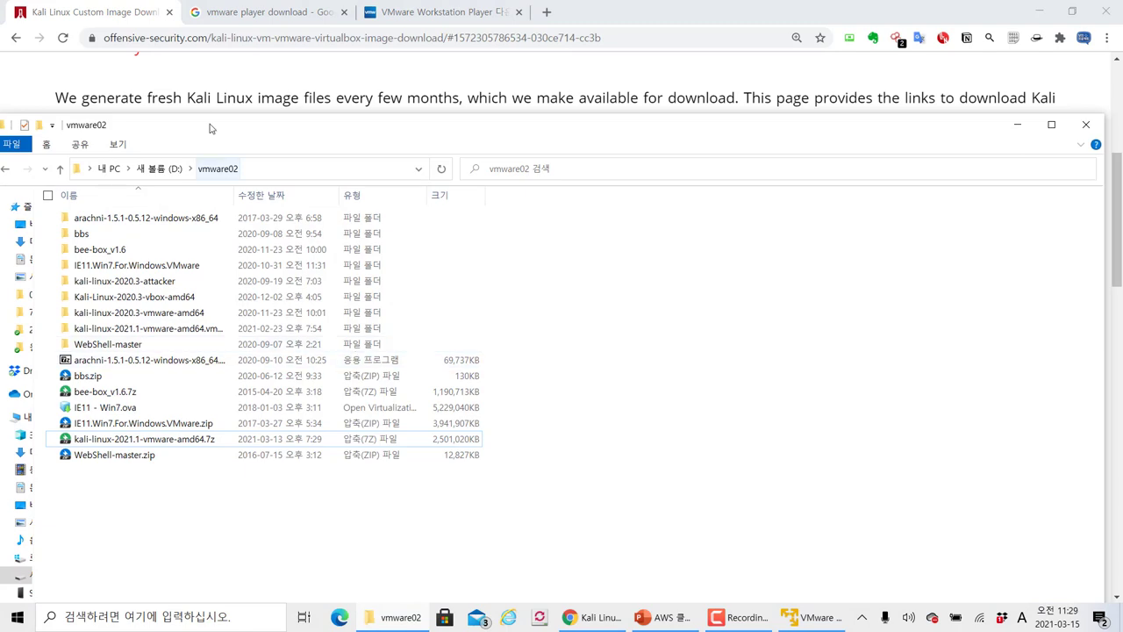
left_click_drag(205, 125, 226, 69)
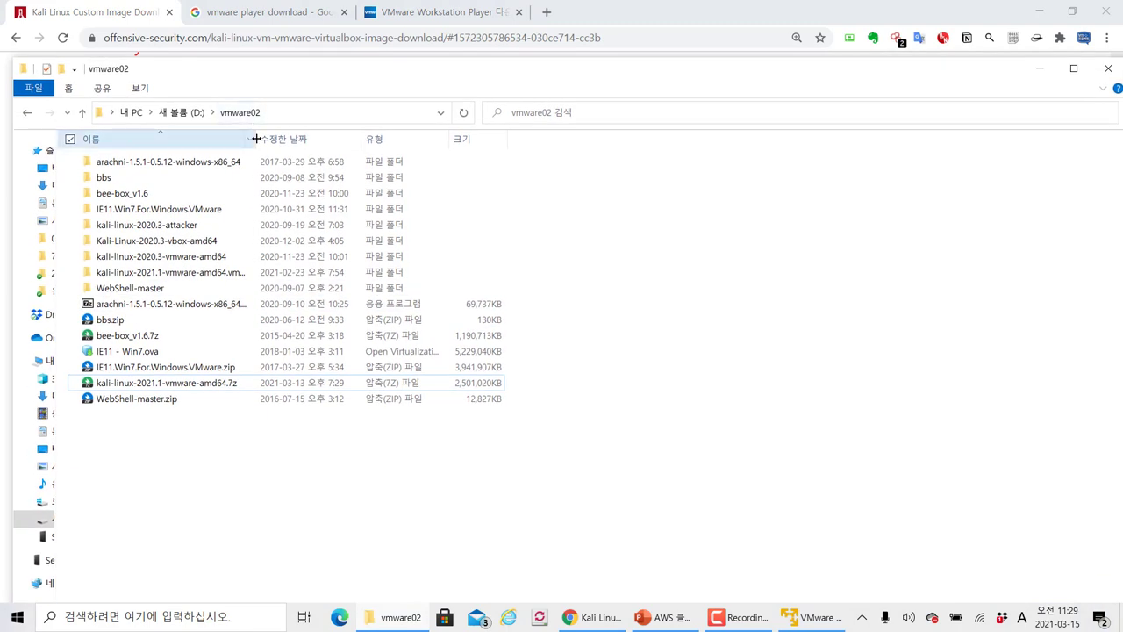
left_click_drag(256, 138, 292, 138)
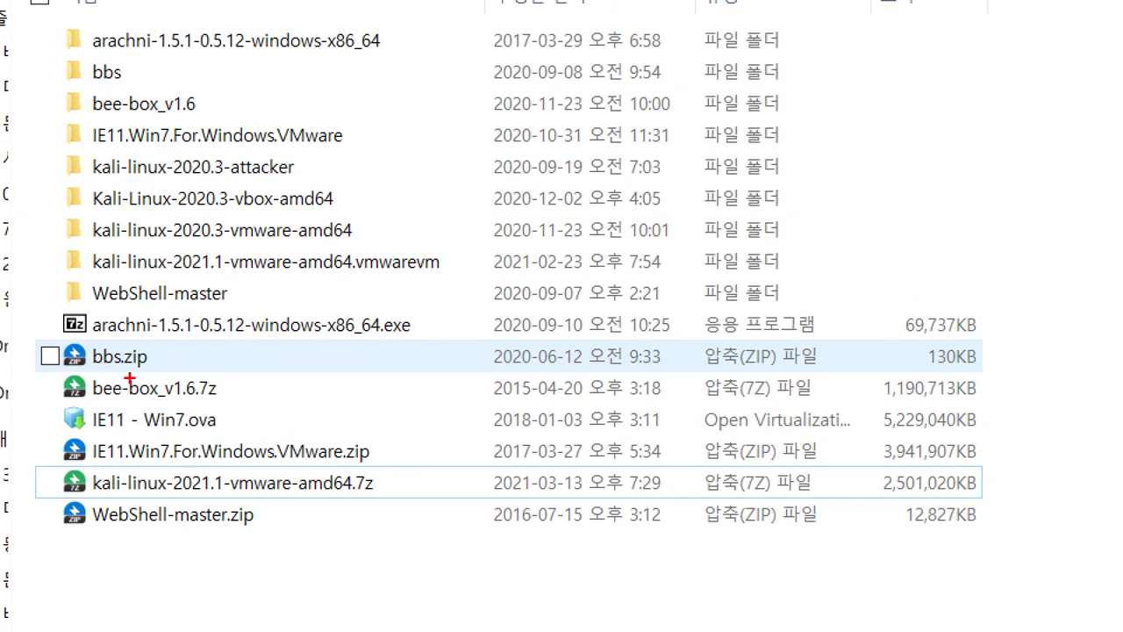
mouse_move(36, 458)
left_mouse_down()
mouse_move(63, 476)
mouse_move(365, 494)
mouse_move(424, 493)
mouse_move(444, 479)
left_mouse_up()
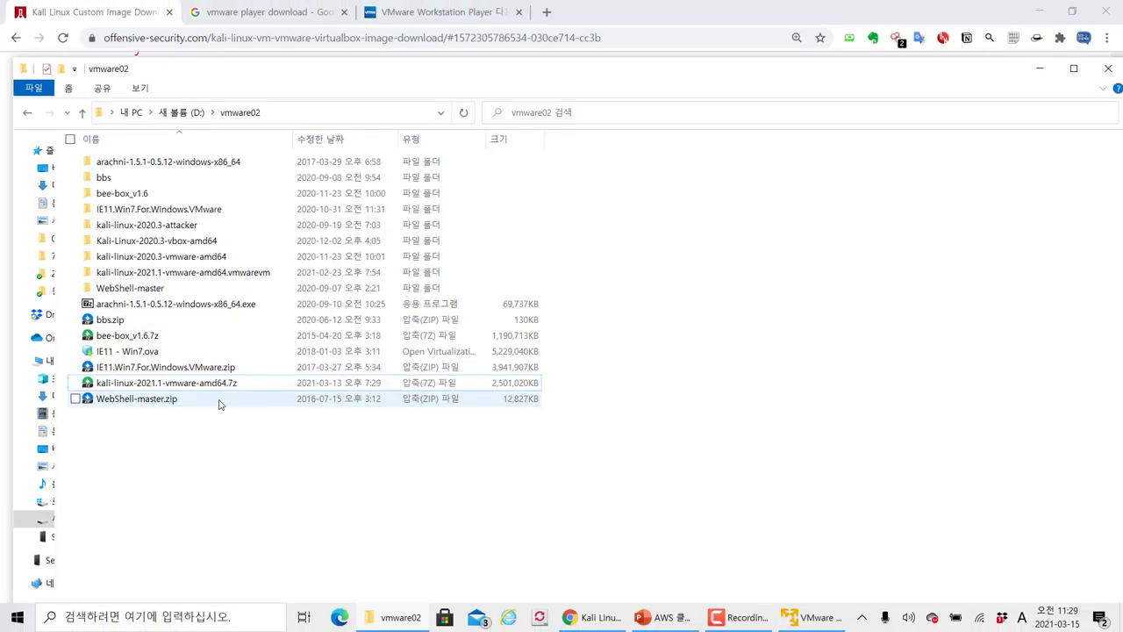
Start extracting the Kali 7z archive into the current folder, then cancel and stop the extraction
left_click(224, 390)
right_click(223, 390)
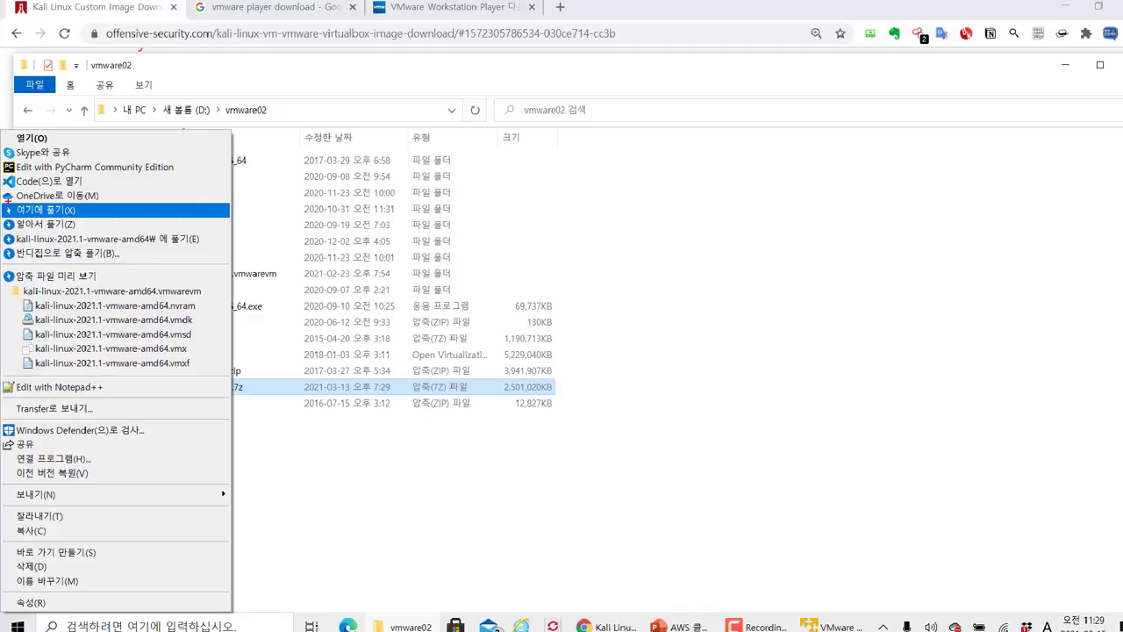
left_click(40, 202)
left_click(719, 459)
key("Escape")
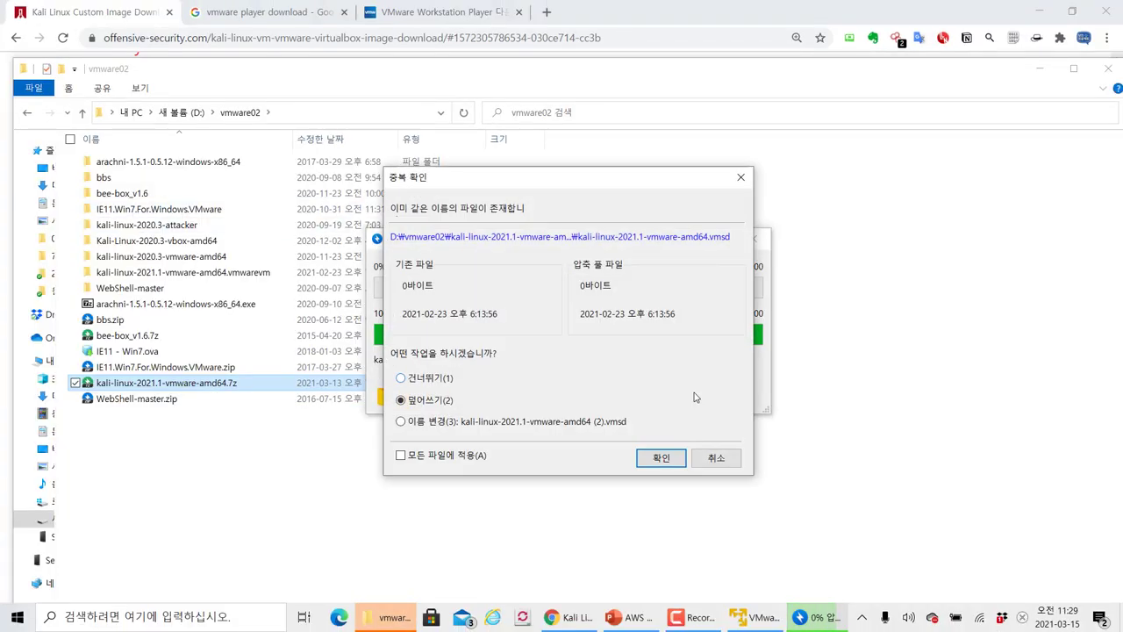
left_click(714, 458)
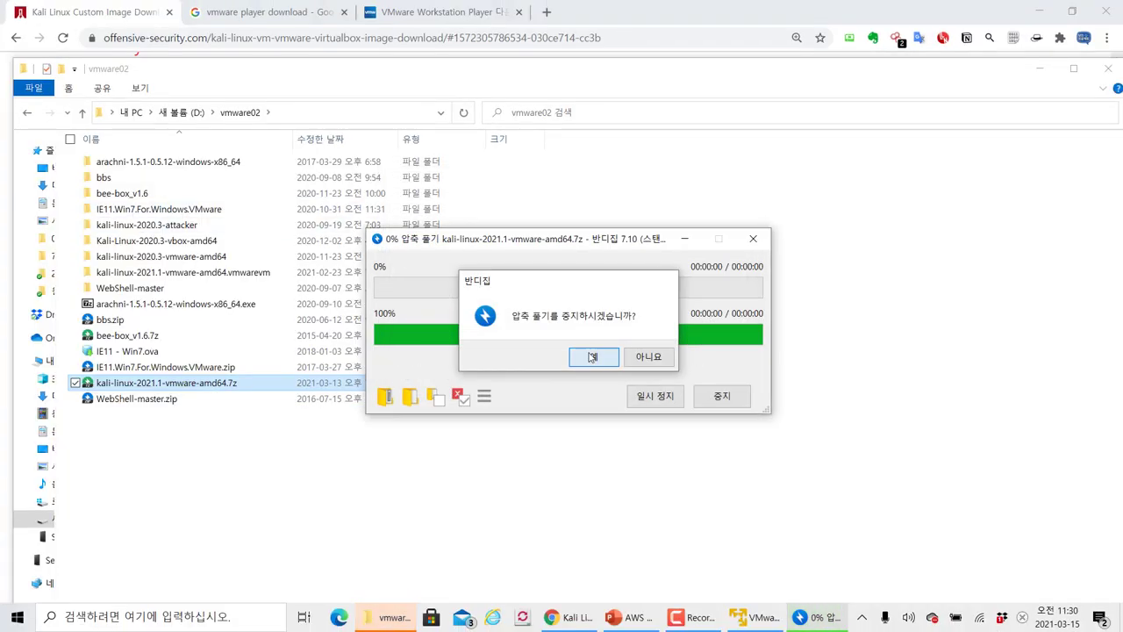
key("Return")
left_click(725, 442)
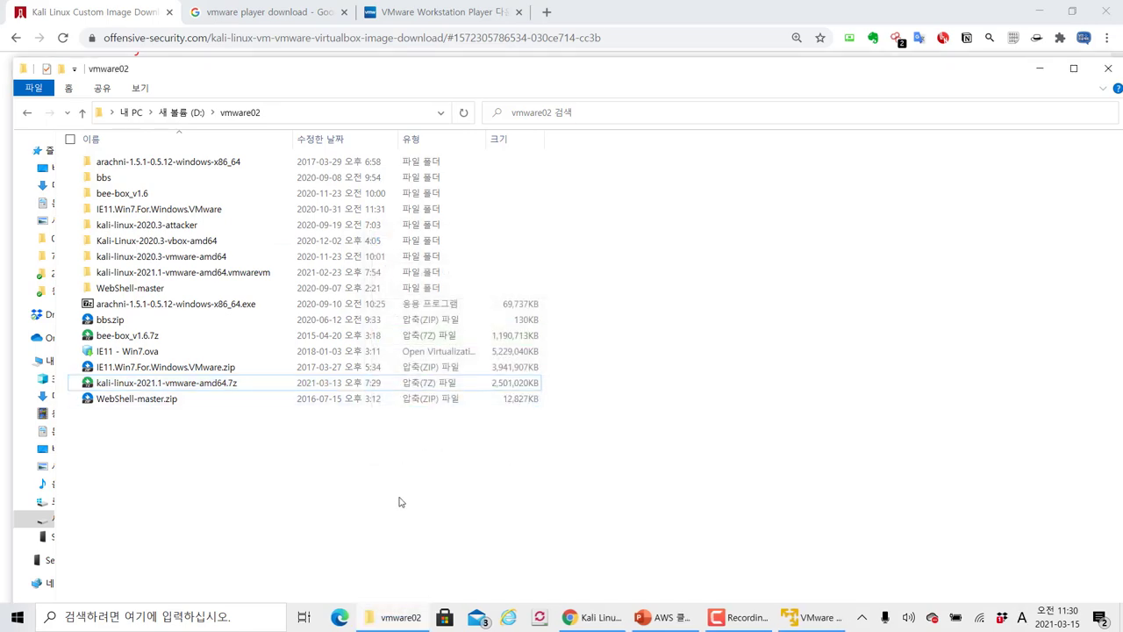
Open the kali-linux-2021.1-vmware-amd64.vmwarevm folder and widen the Name column to fit file names
double_click(175, 273)
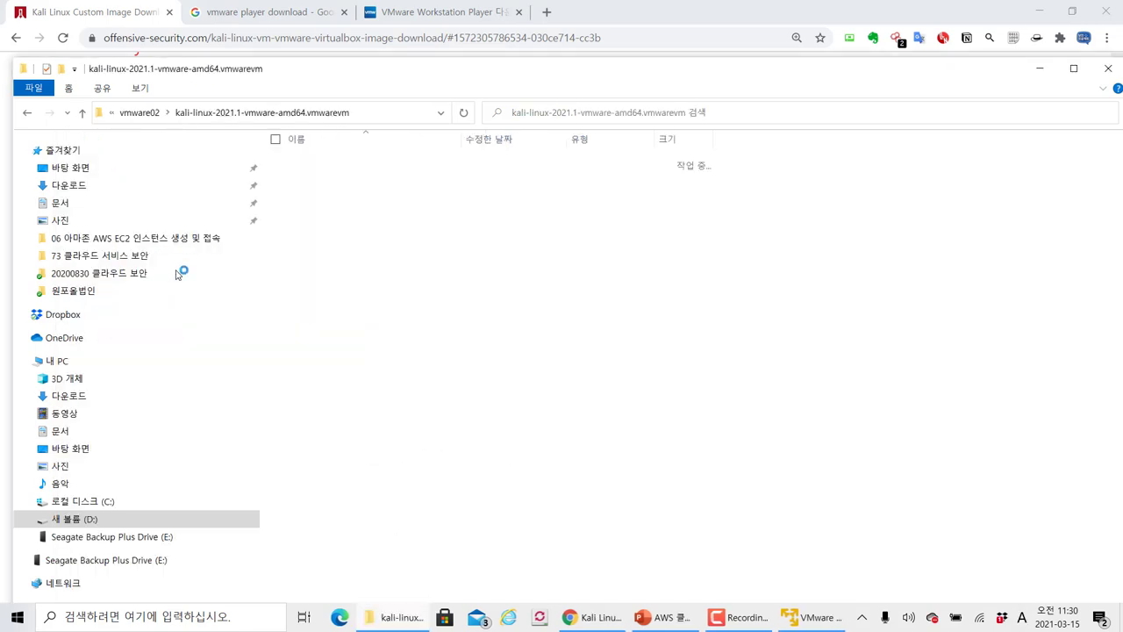
left_click_drag(261, 148, 56, 148)
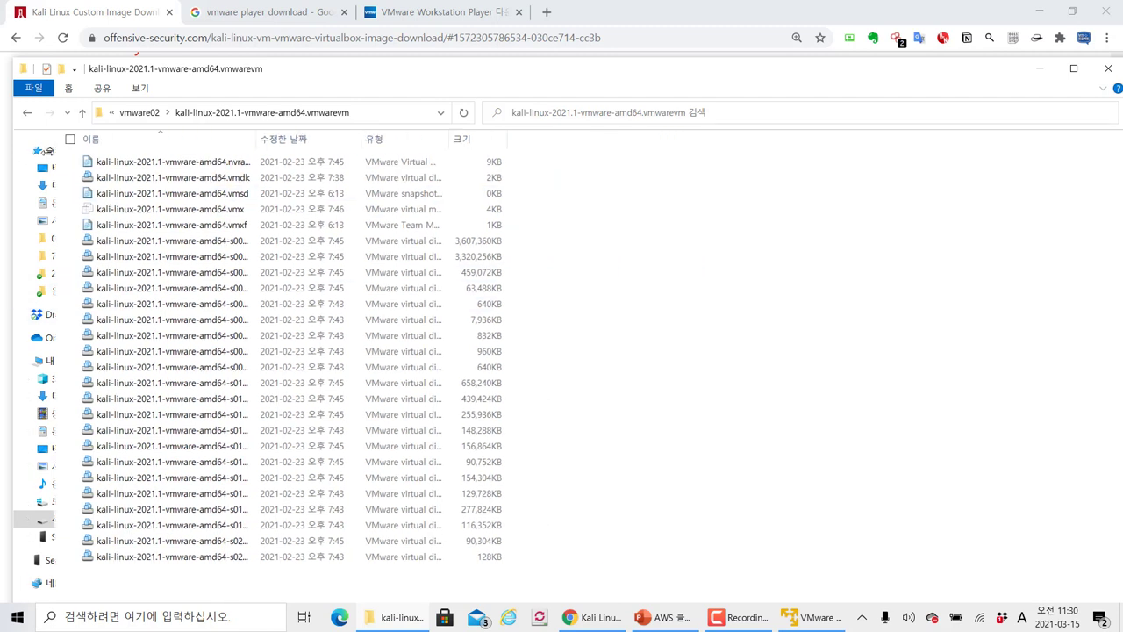
double_click(259, 139)
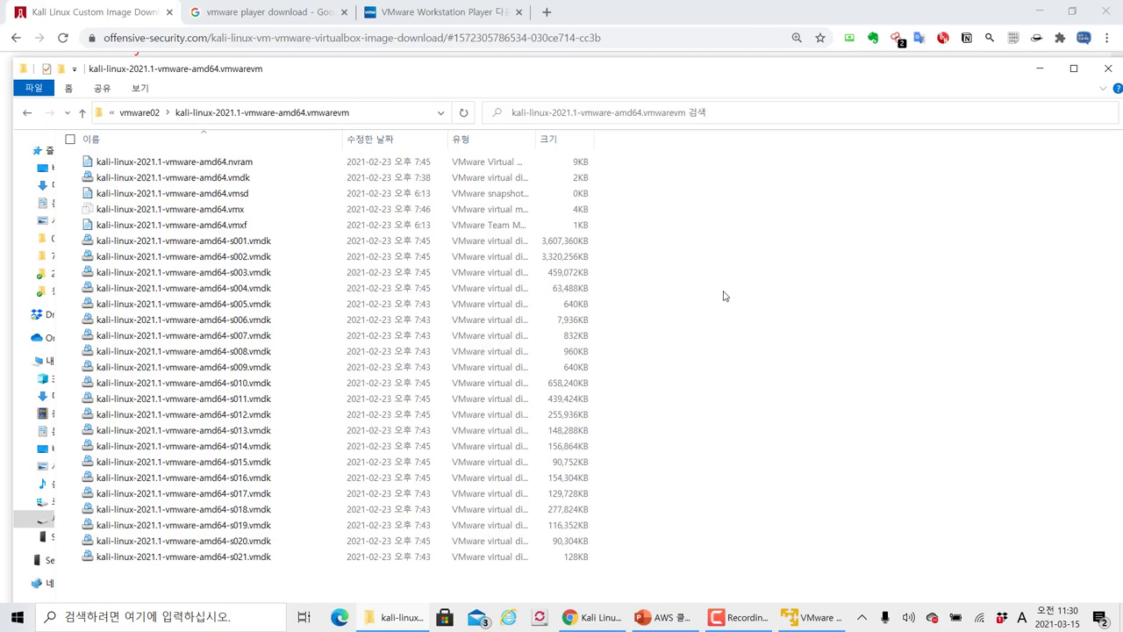
Show the folder path as text, highlight D:\vmware02, and place the Player window over Explorer
left_click(394, 115)
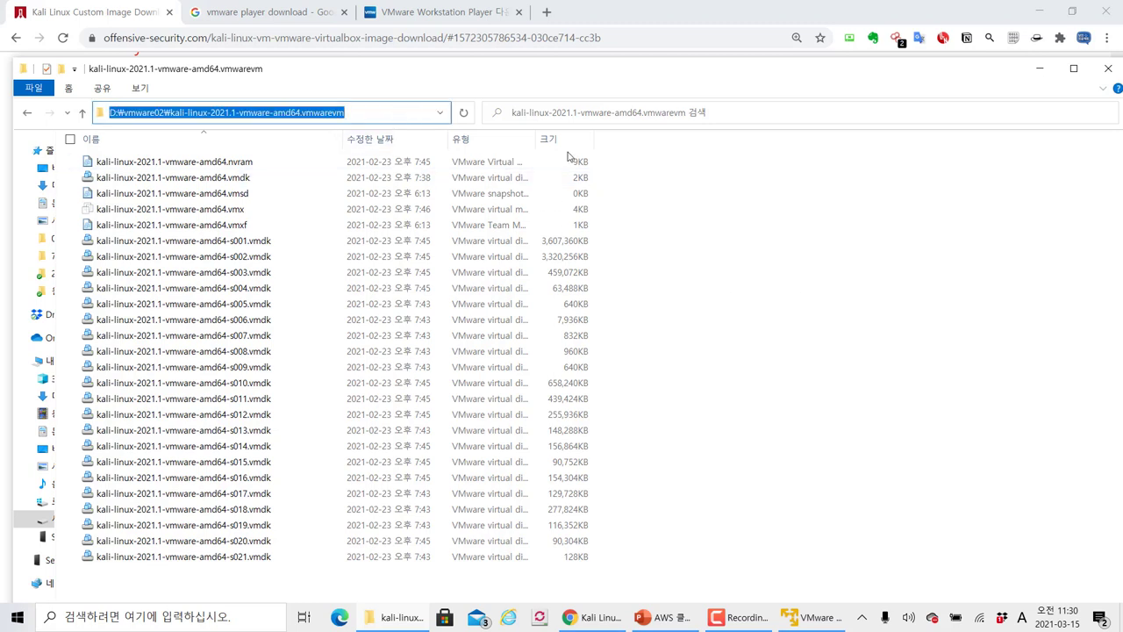
left_click(723, 265)
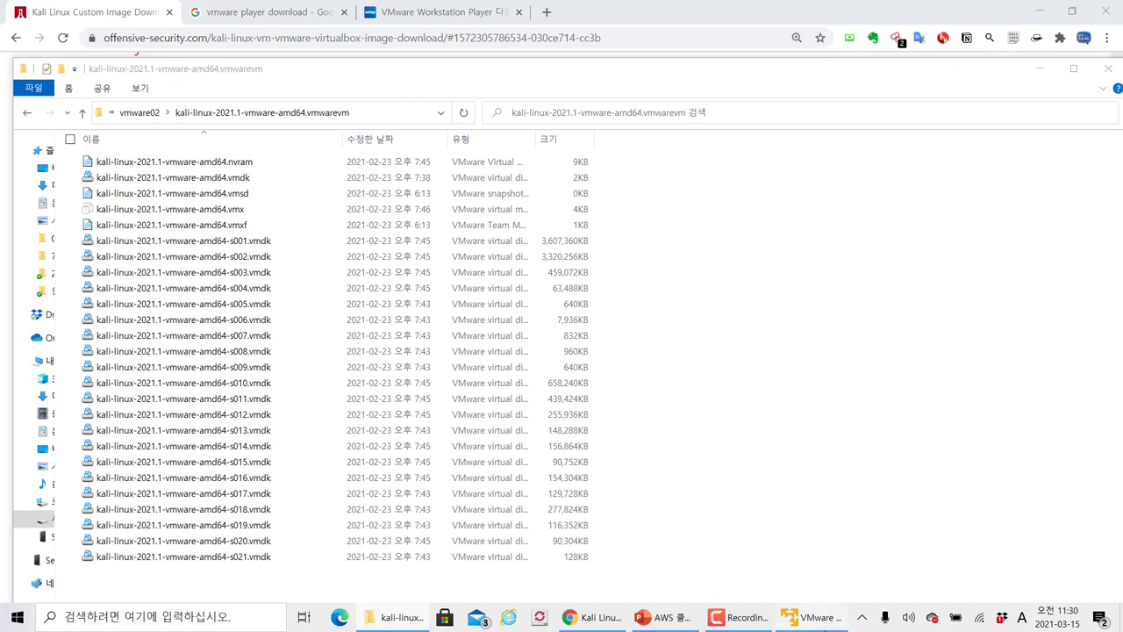
left_click_drag(432, 41, 575, 92)
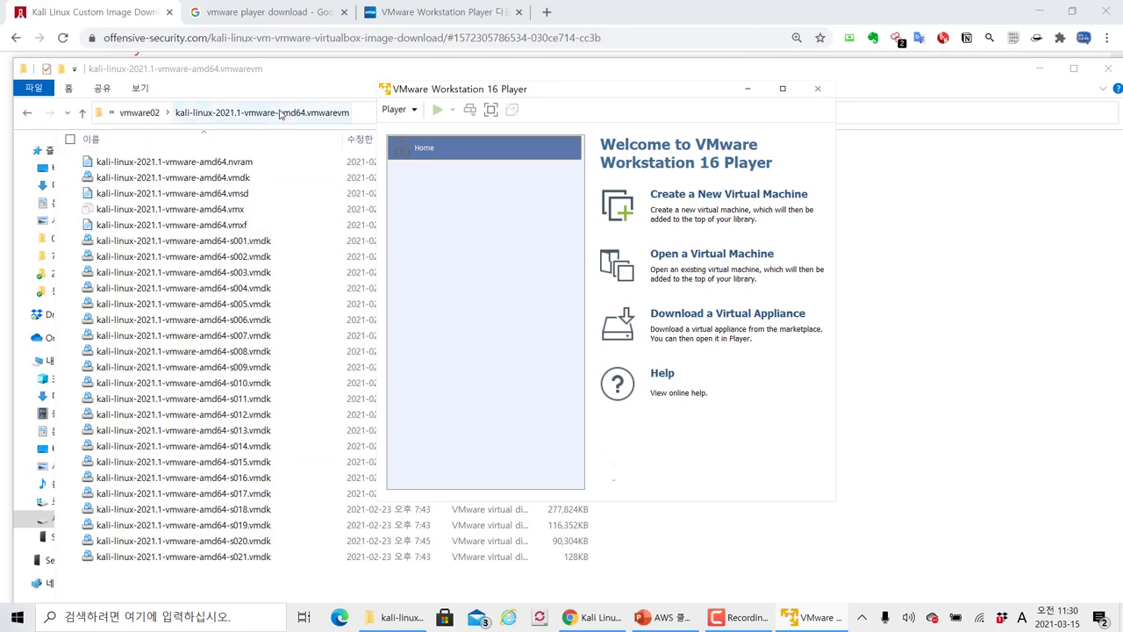
left_click(351, 118)
left_click(356, 117)
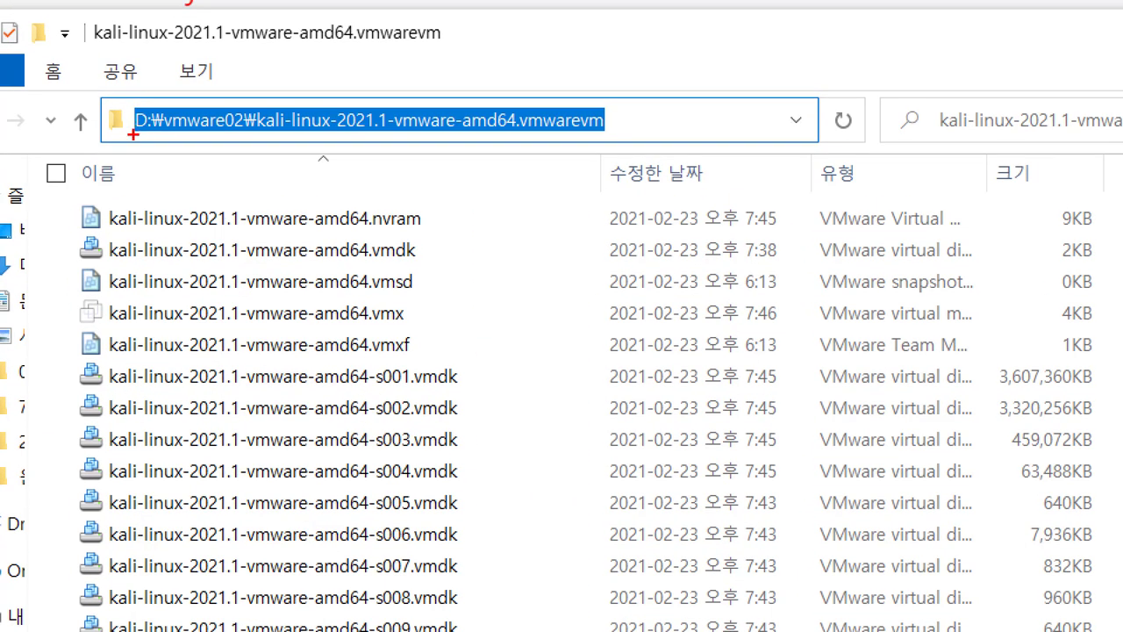
left_click_drag(133, 134, 294, 138)
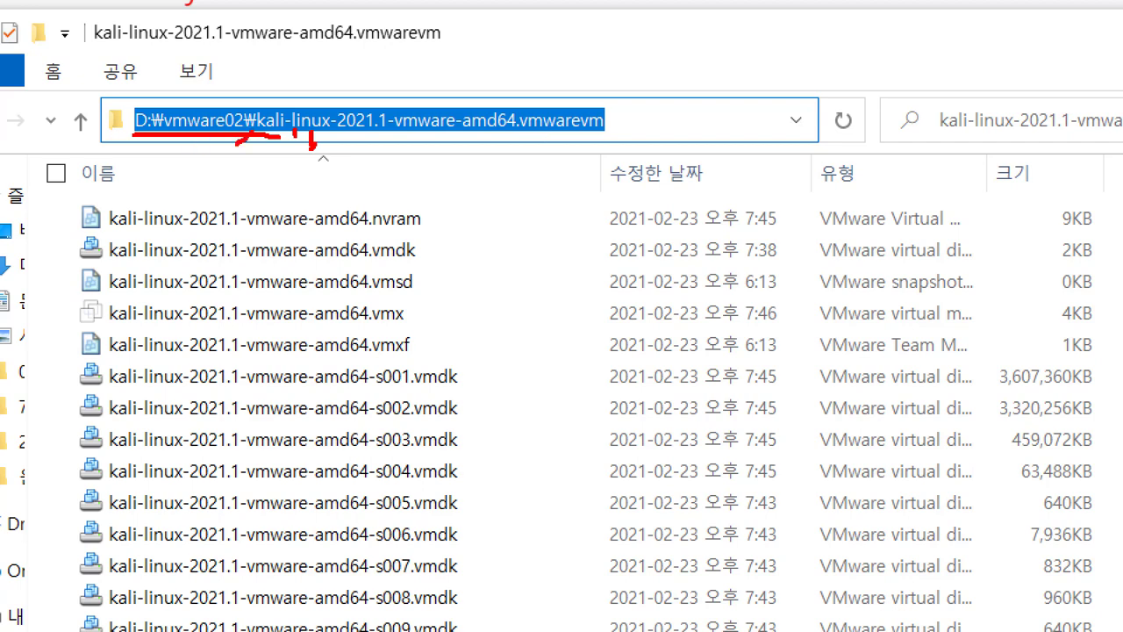
mouse_move(246, 142)
left_mouse_down()
mouse_move(154, 116)
mouse_move(274, 124)
mouse_move(227, 167)
left_mouse_up()
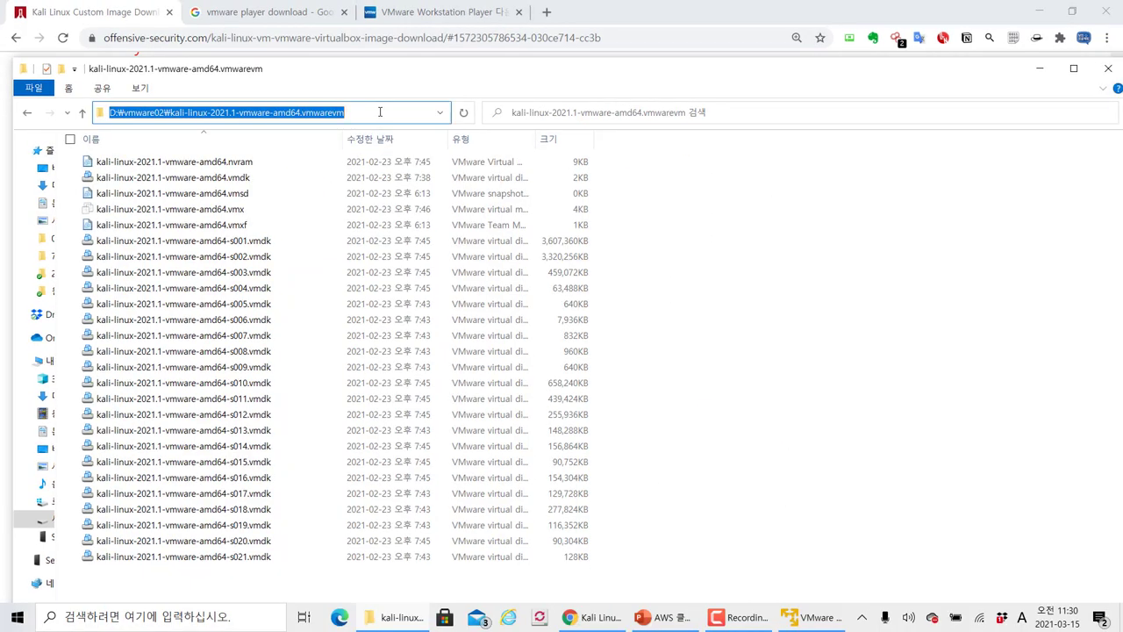
left_click_drag(447, 98, 424, 121)
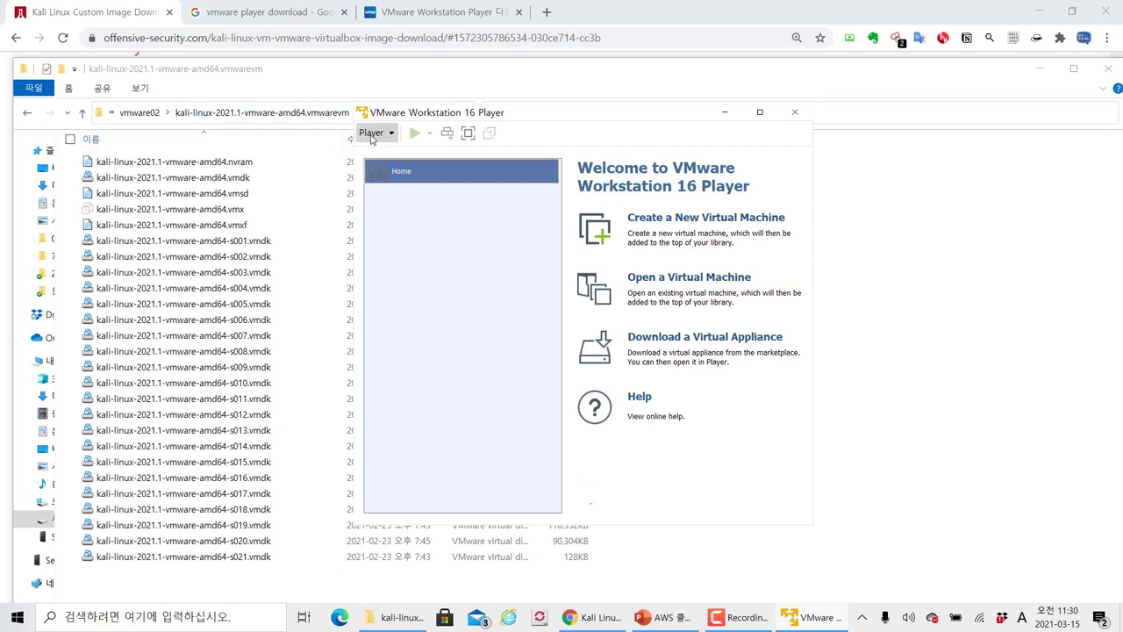
Clear the desktop and choose to open an existing virtual machine in Player
left_click(372, 134)
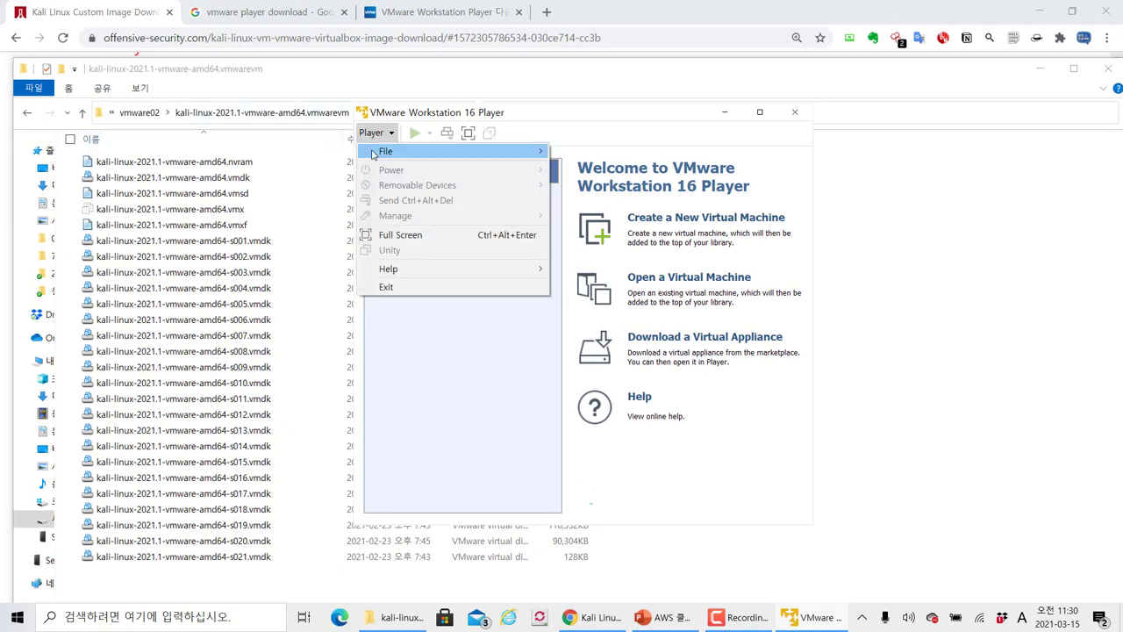
left_click(1041, 68)
left_click(1039, 12)
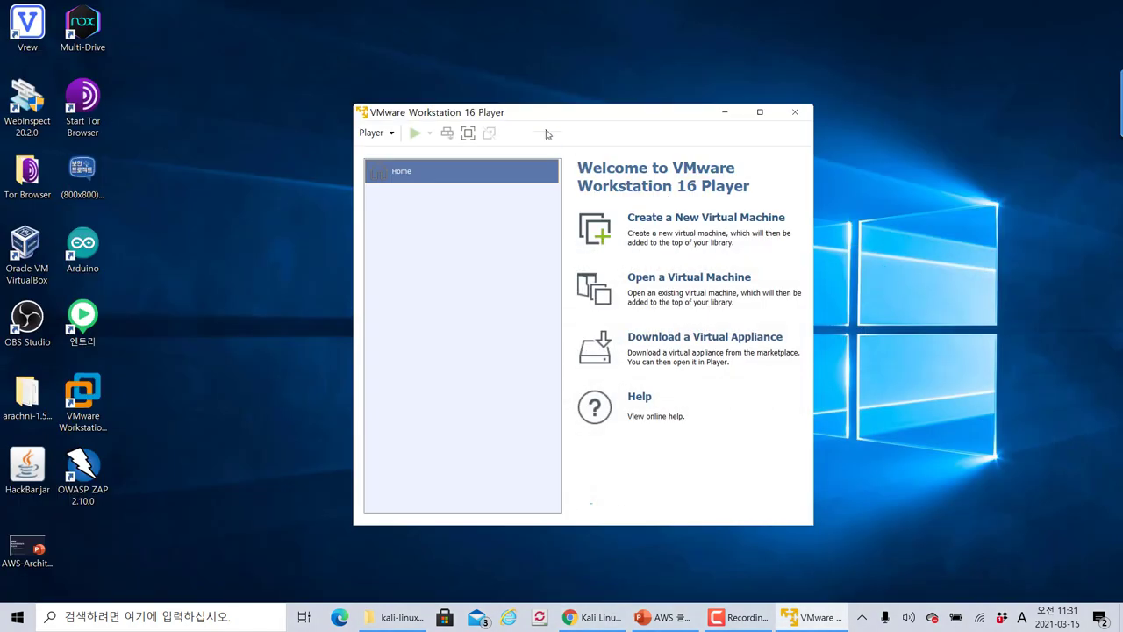
left_click_drag(538, 119, 455, 106)
left_click(297, 122)
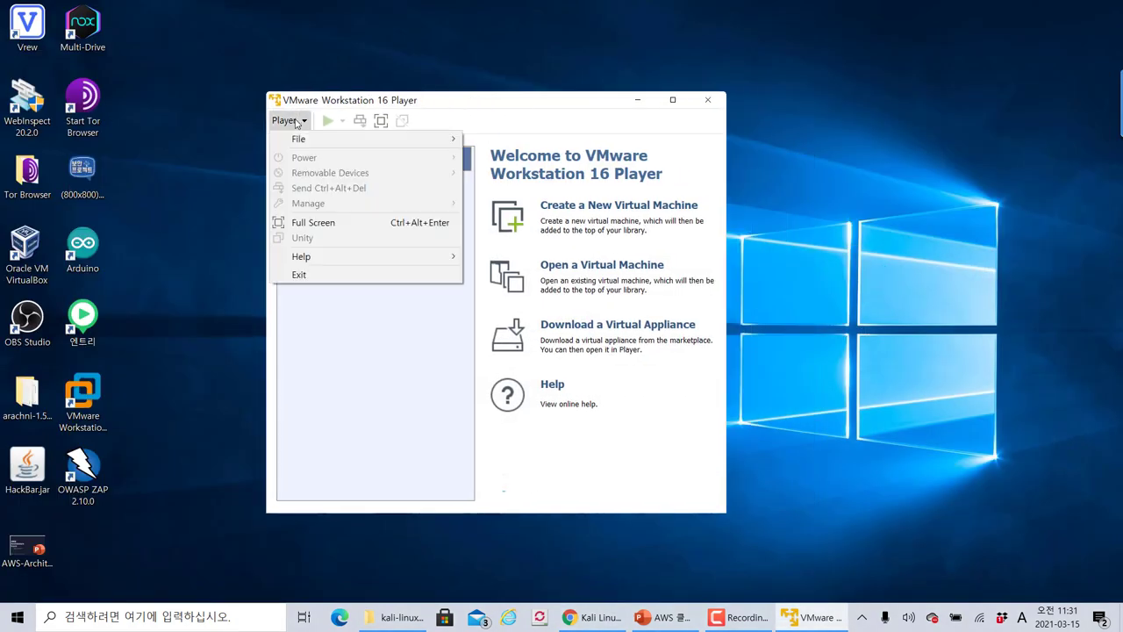
mouse_move(400, 139)
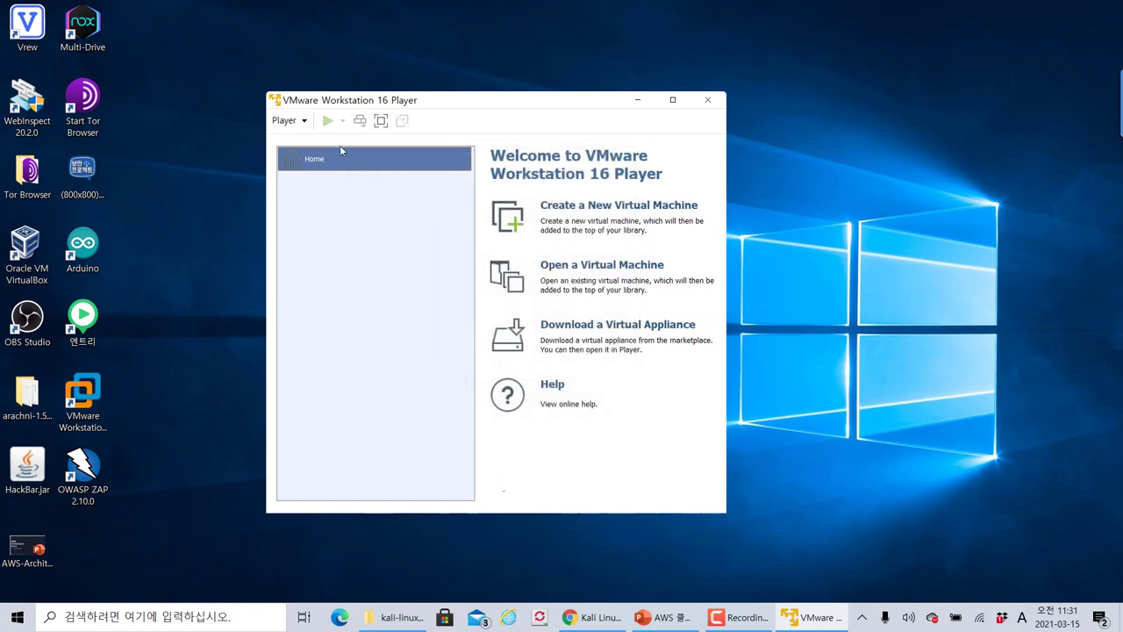
left_click(286, 120)
mouse_move(443, 139)
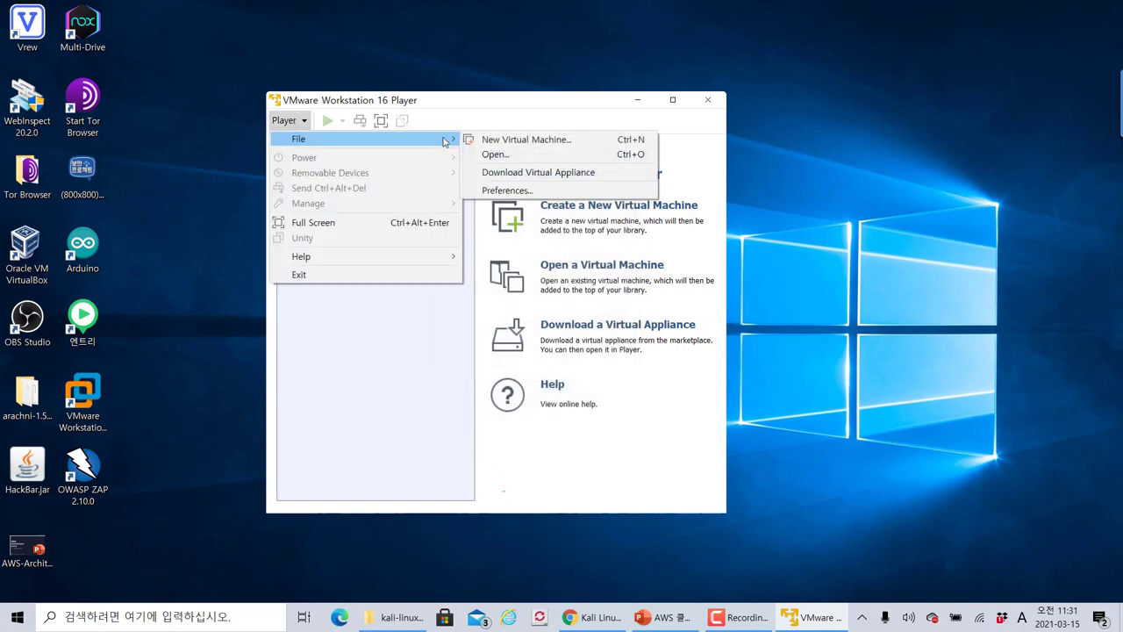
left_click(531, 156)
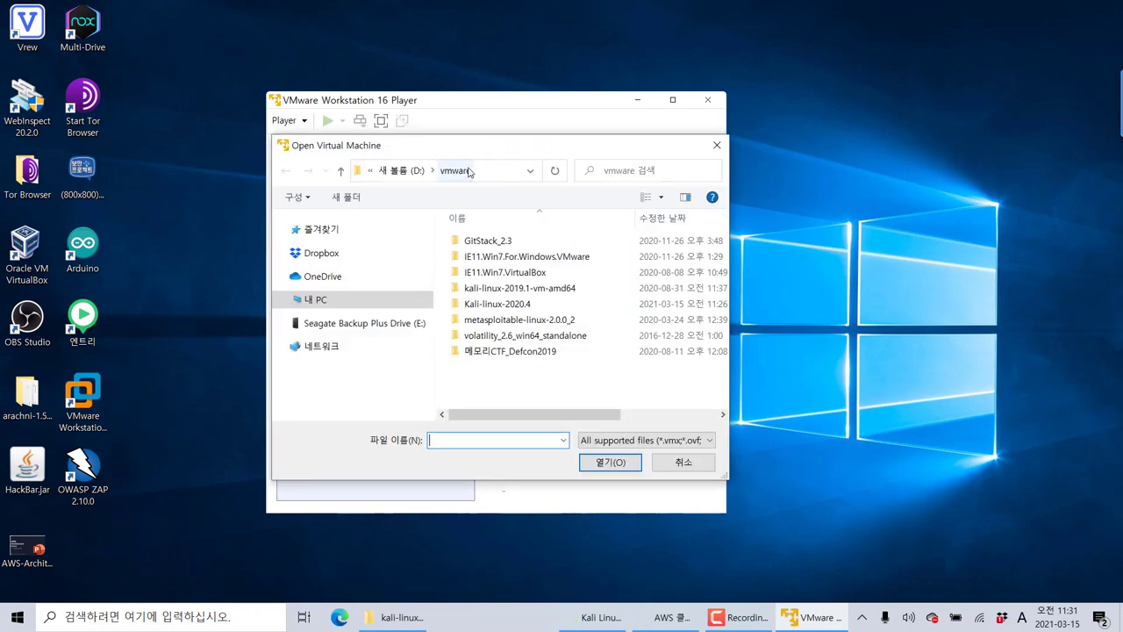
Paste the Kali folder path, browse into kali-linux-2021.1 and open kali-linux-2021.1-vmware-amd64.vmx
left_click(492, 175)
type("D:₩vmware₩kali-linux-2021.1-vmware-amd64")
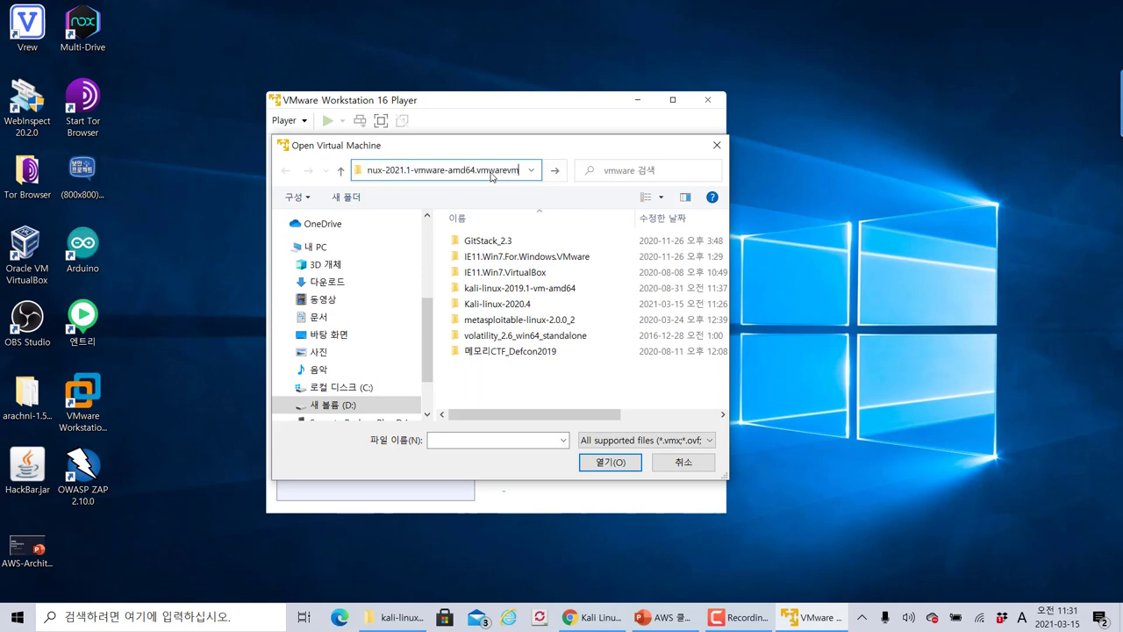
key("Return")
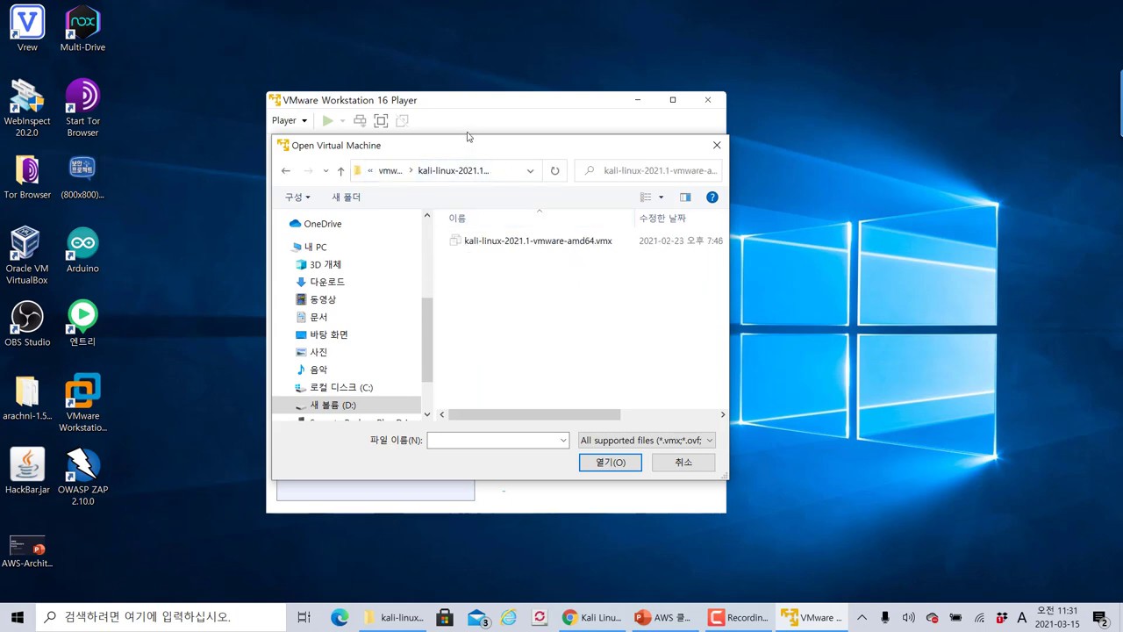
left_click(391, 170)
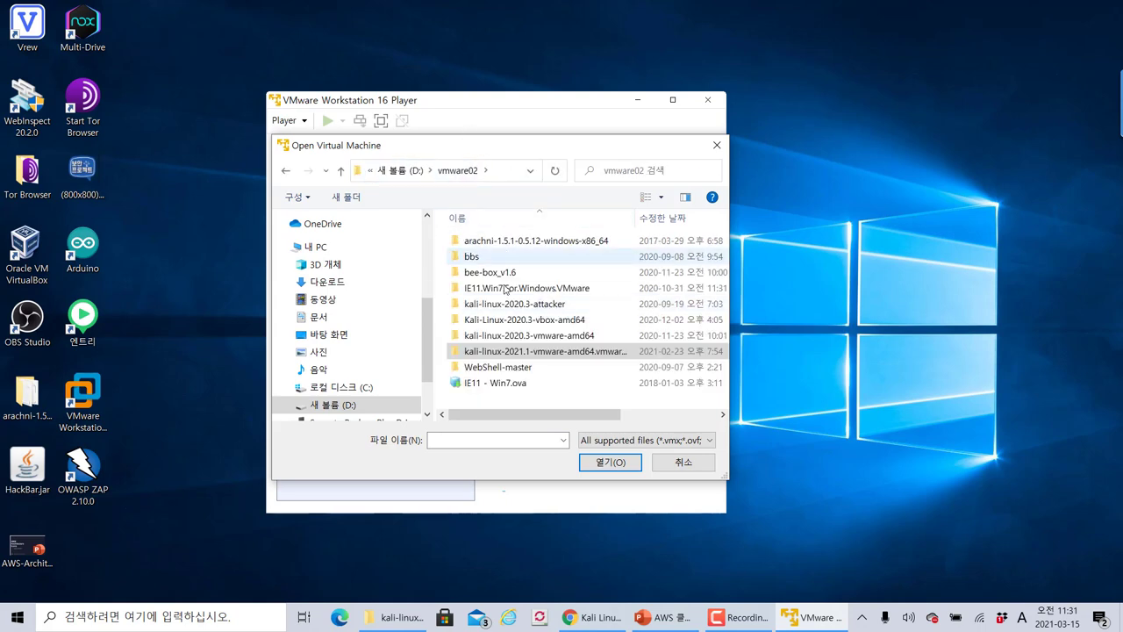
double_click(528, 352)
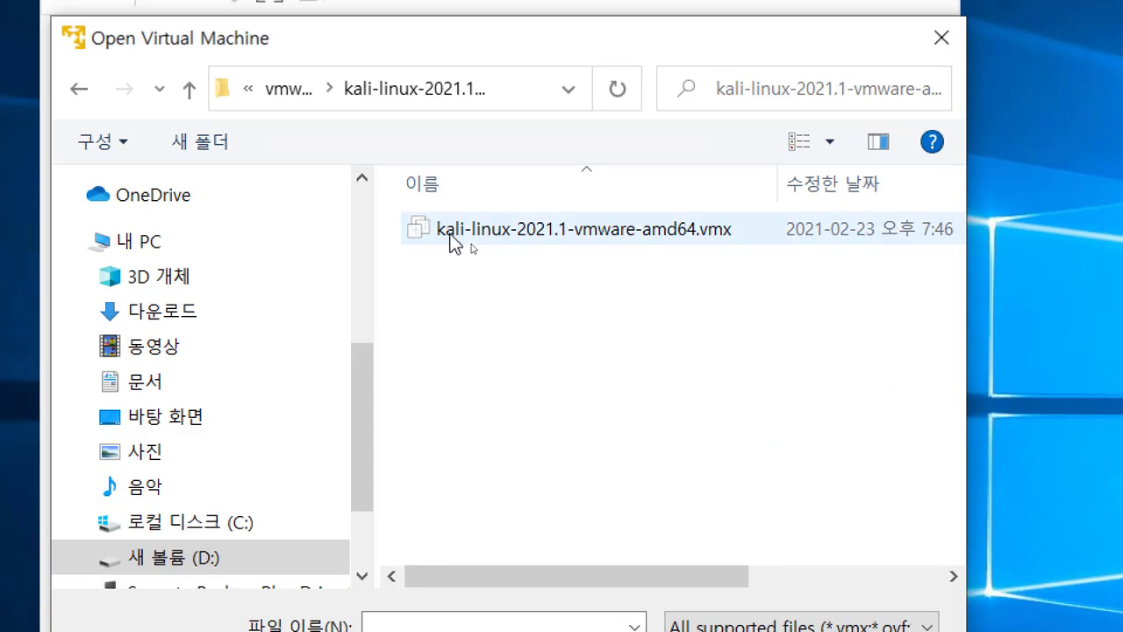
left_click(473, 245)
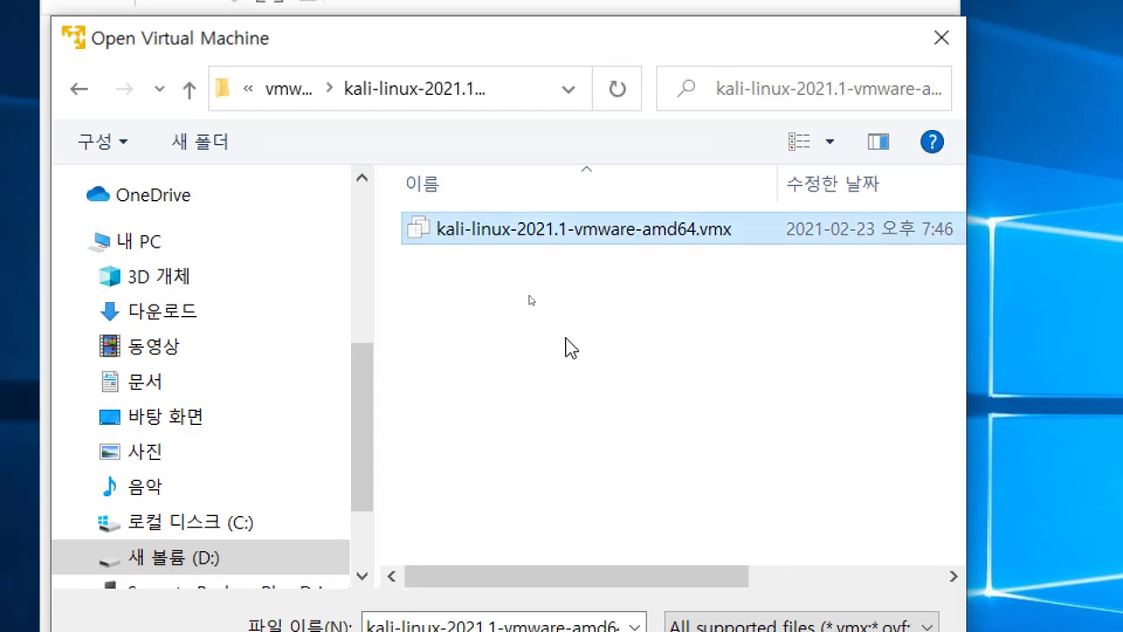
left_click(710, 241)
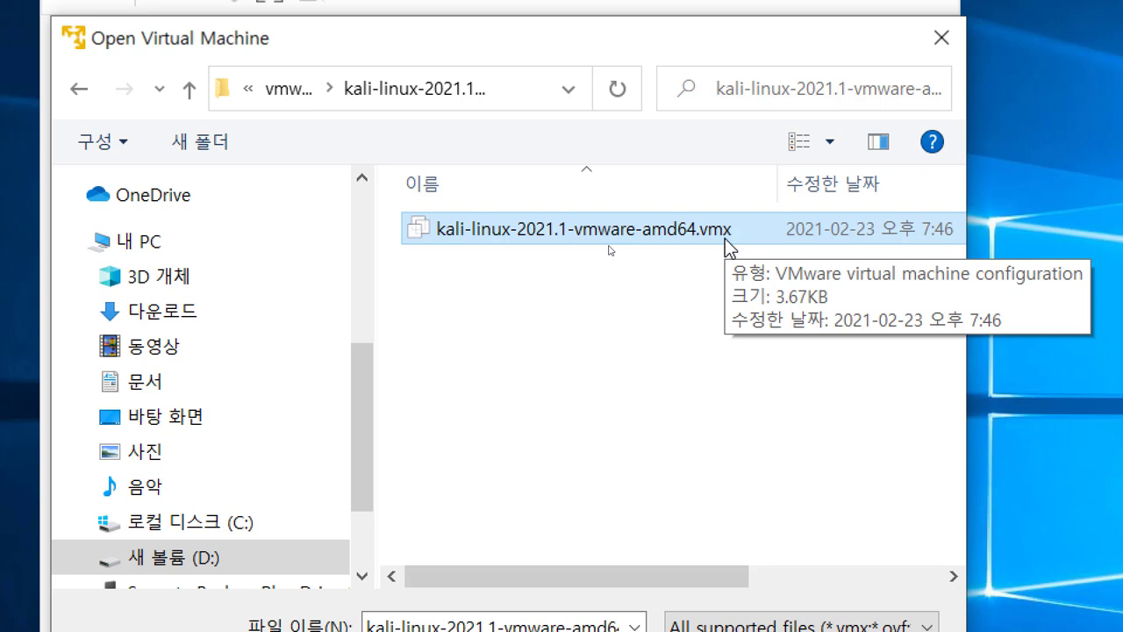
left_click(667, 232)
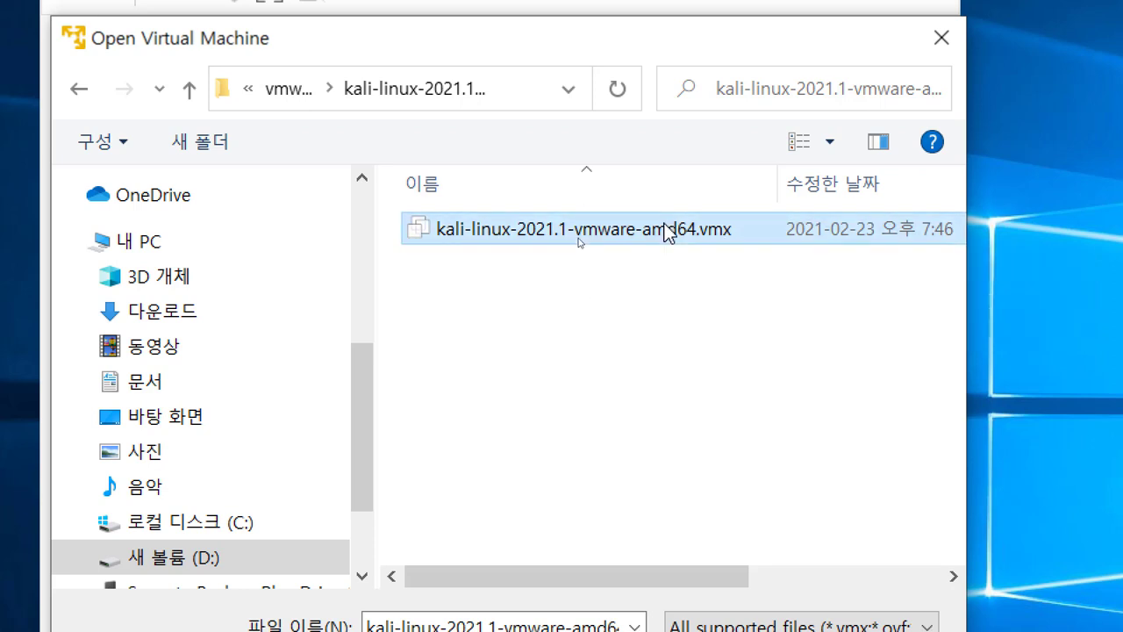
double_click(667, 230)
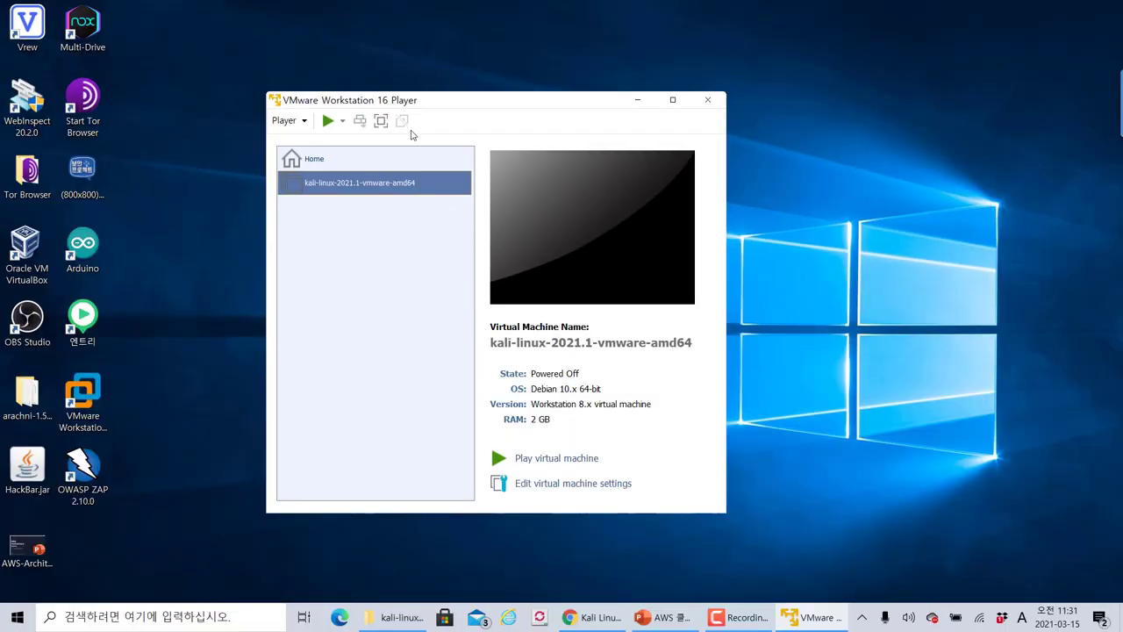
Reposition the Player window and open the kali-linux-2021.1-vmware-amd64 VM's settings
left_click_drag(430, 105, 405, 91)
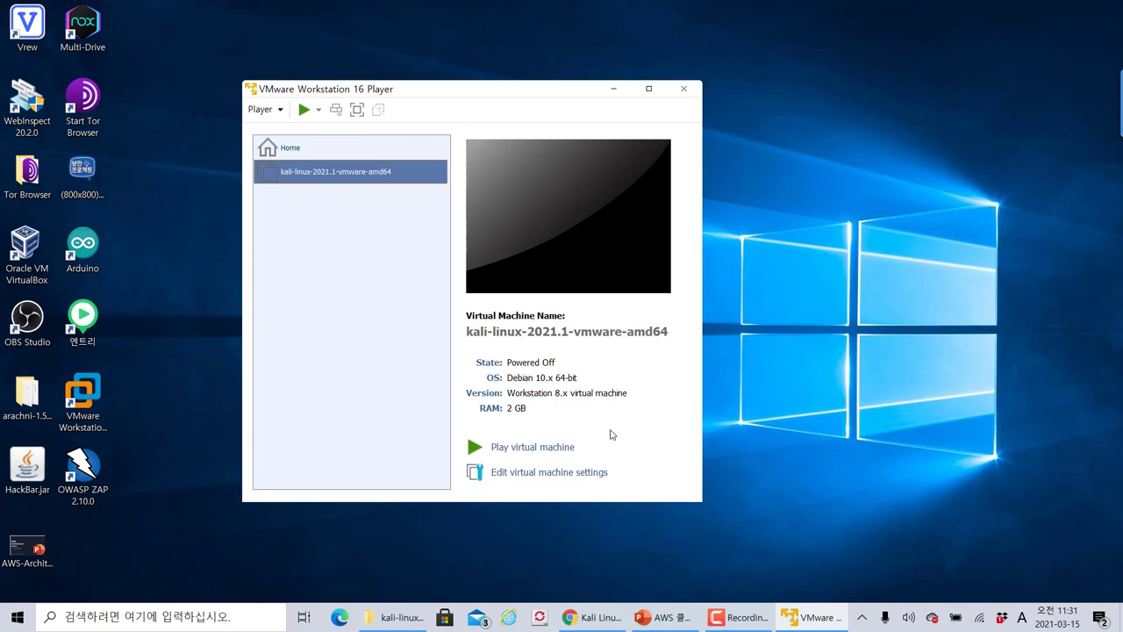
left_click(585, 473)
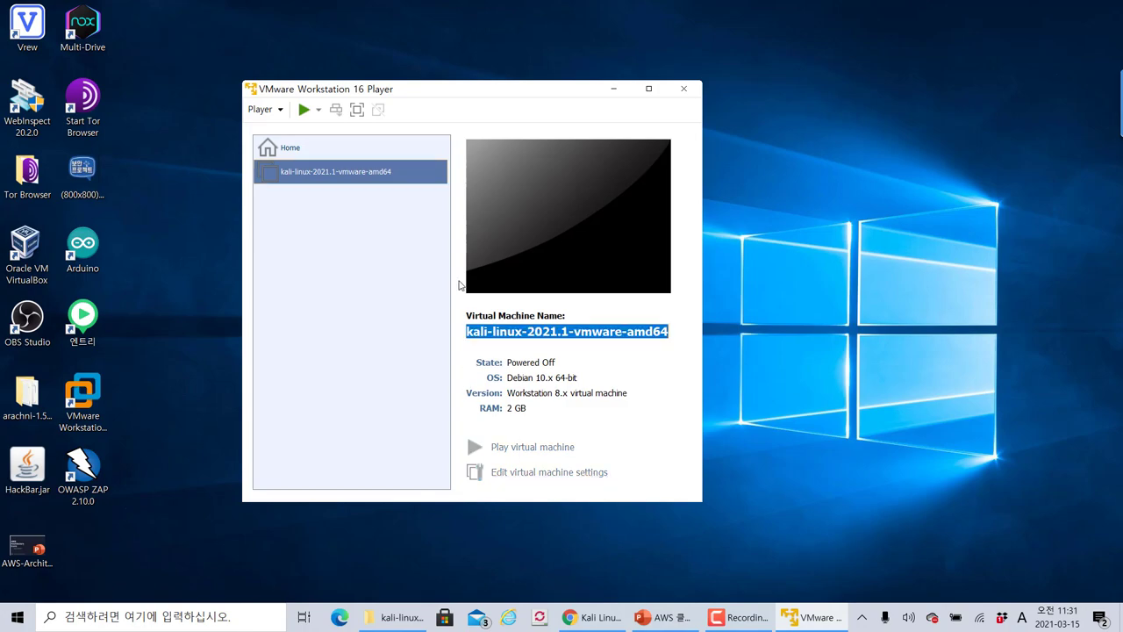
Annotate the settings dialog, marking the 80 GB hard disk size and the NAT network setting
left_click_drag(383, 52, 431, 50)
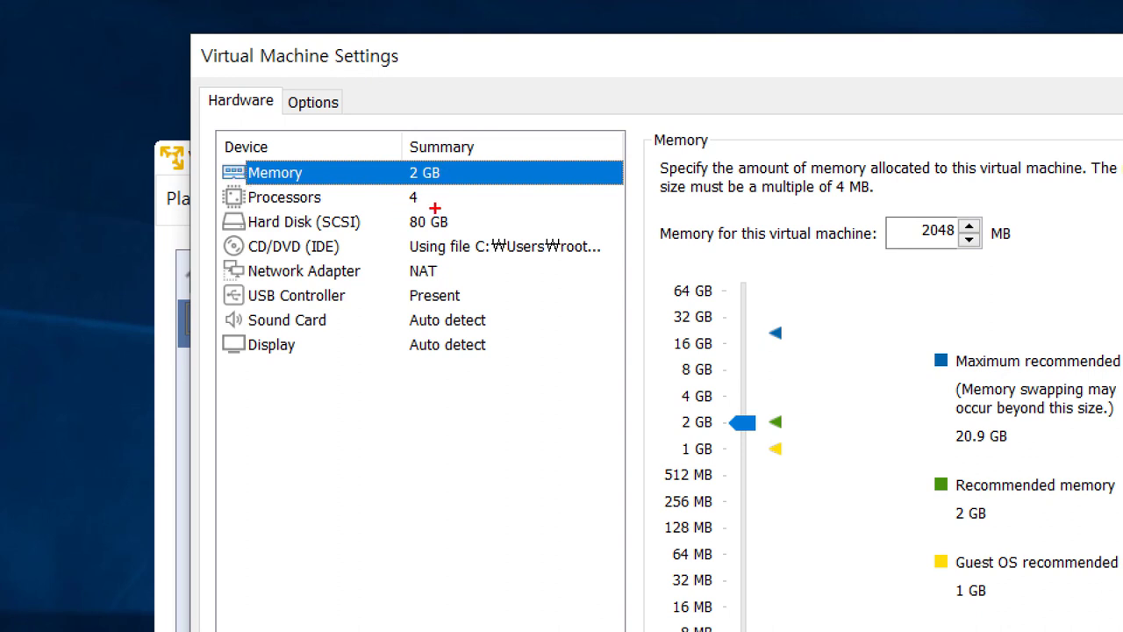
mouse_move(458, 233)
left_mouse_down()
mouse_move(429, 230)
mouse_move(410, 207)
mouse_move(460, 230)
left_mouse_up()
mouse_move(497, 200)
left_mouse_down()
mouse_move(470, 220)
mouse_move(490, 228)
left_mouse_up()
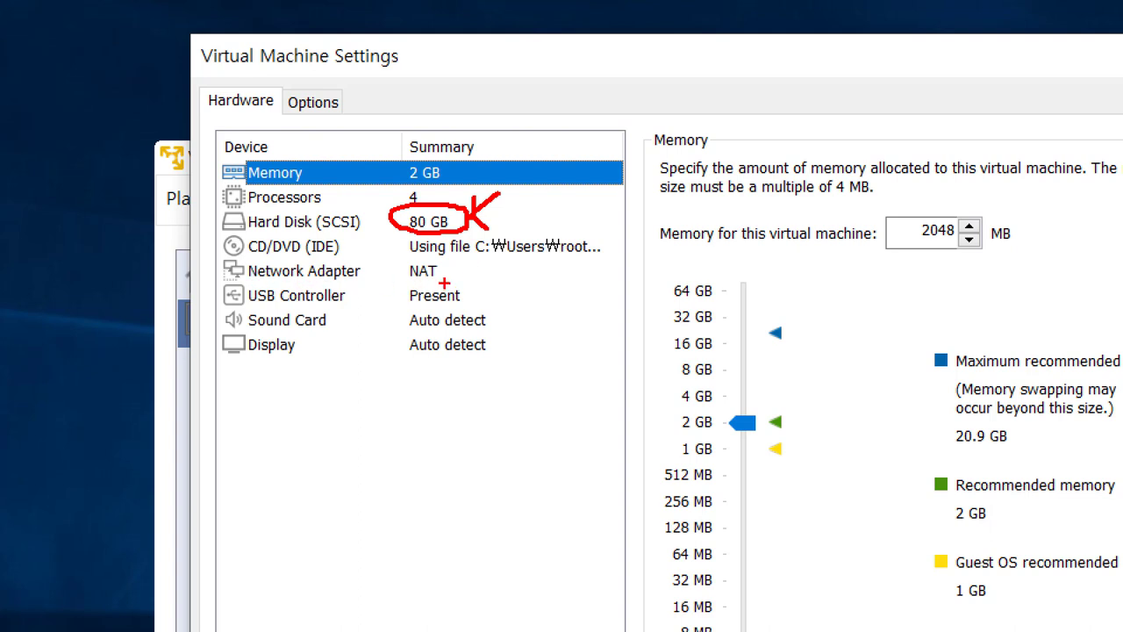
left_click_drag(445, 282, 397, 284)
mouse_move(439, 282)
left_mouse_down()
mouse_move(392, 285)
mouse_move(489, 279)
left_mouse_up()
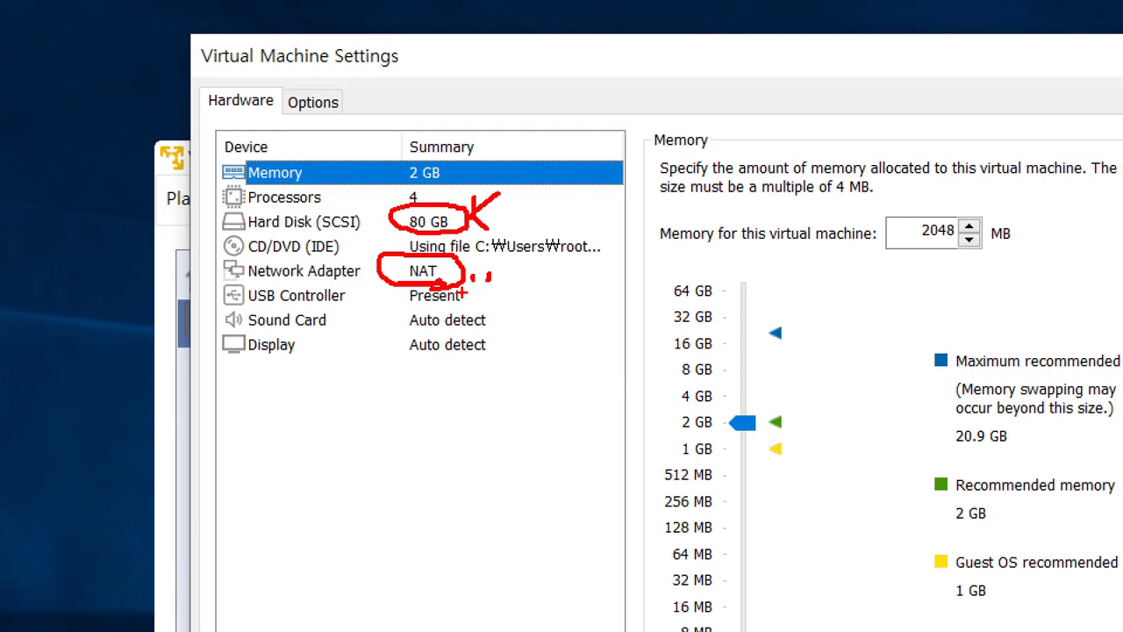
mouse_move(547, 253)
left_mouse_down()
mouse_move(528, 272)
mouse_move(551, 293)
left_mouse_up()
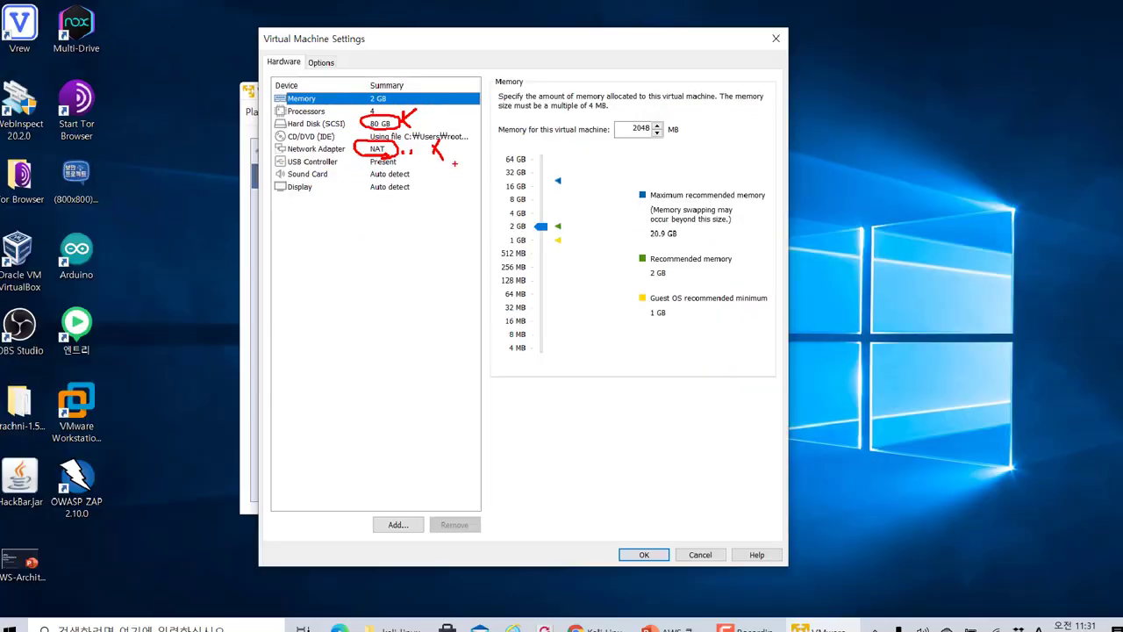
Review the Network Adapter, Memory and Processors pages, then close the settings without changes
left_click(404, 150)
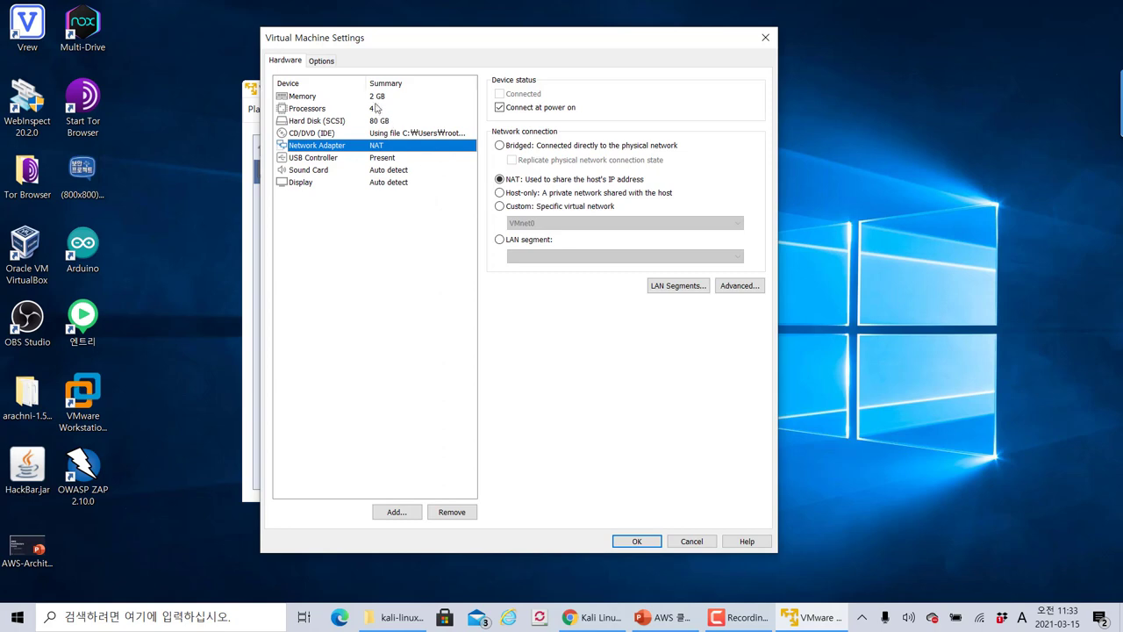
left_click(351, 97)
left_click(353, 106)
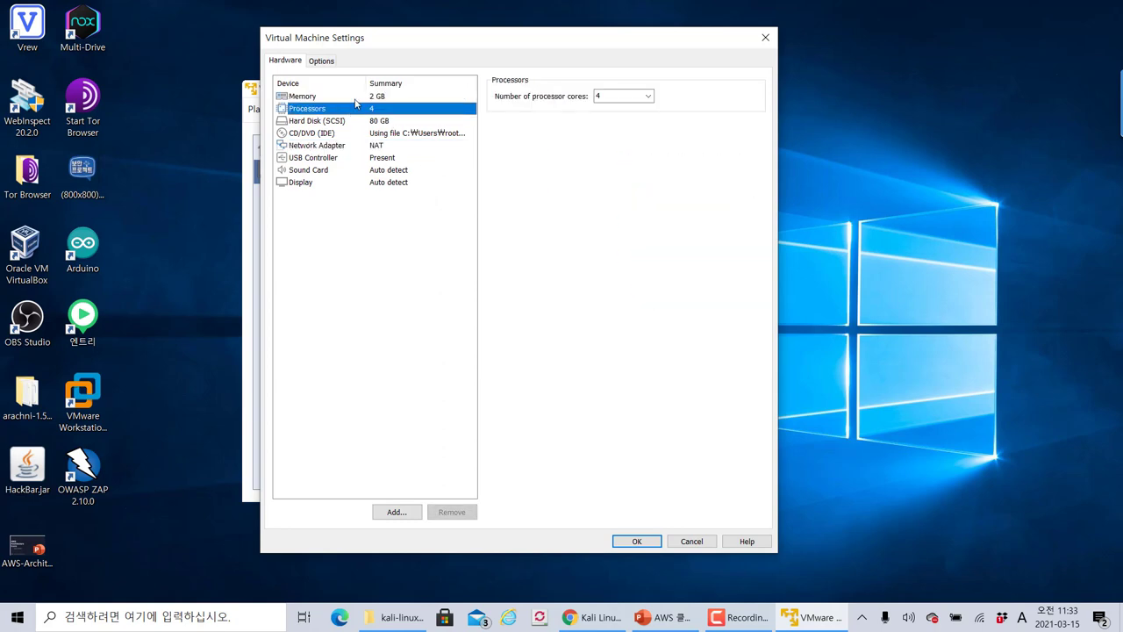
left_click(355, 97)
left_click(359, 105)
left_click(359, 99)
left_click(358, 105)
left_click(360, 99)
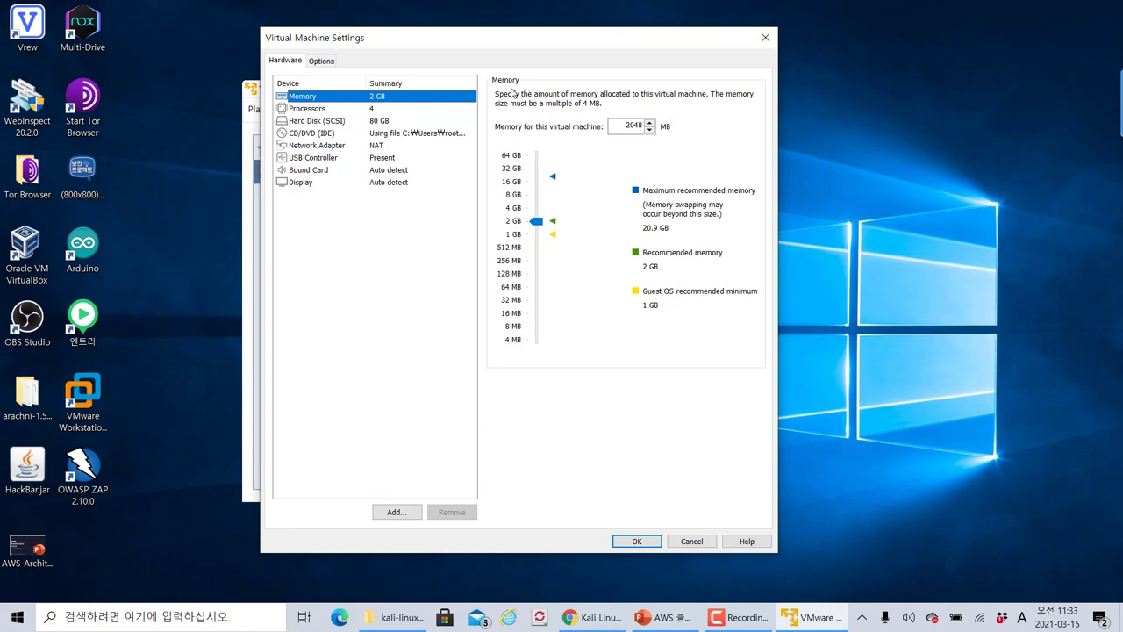
left_click(765, 37)
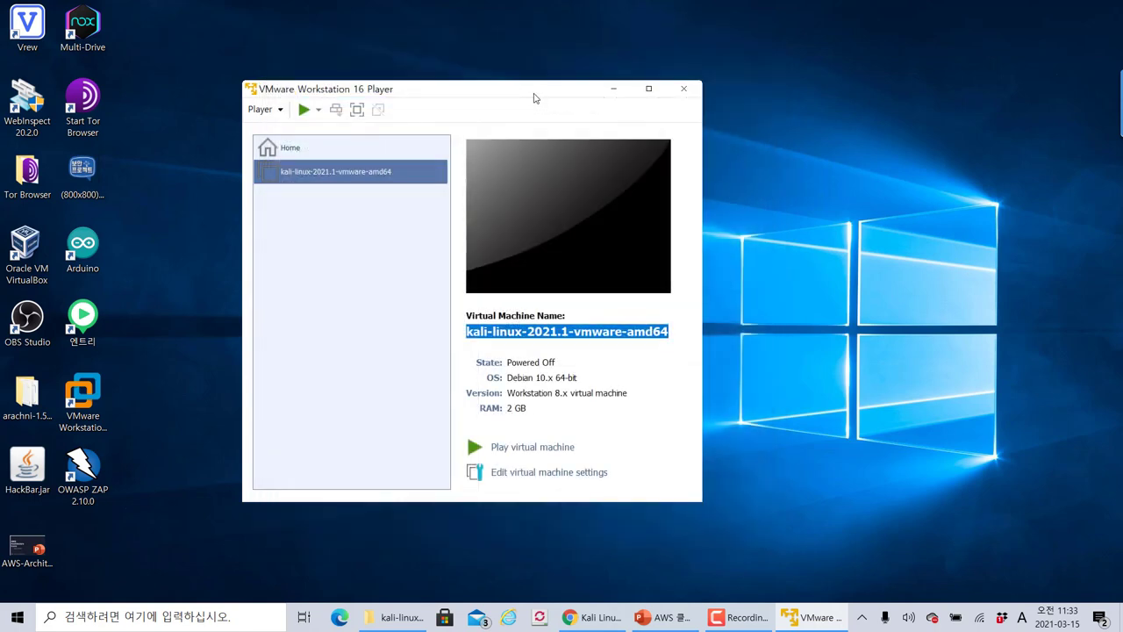
Handwrite memory size notes on the desktop: 8GB with arrows to 4GB, 2GB and a boxed 16GB
left_click_drag(531, 95, 533, 93)
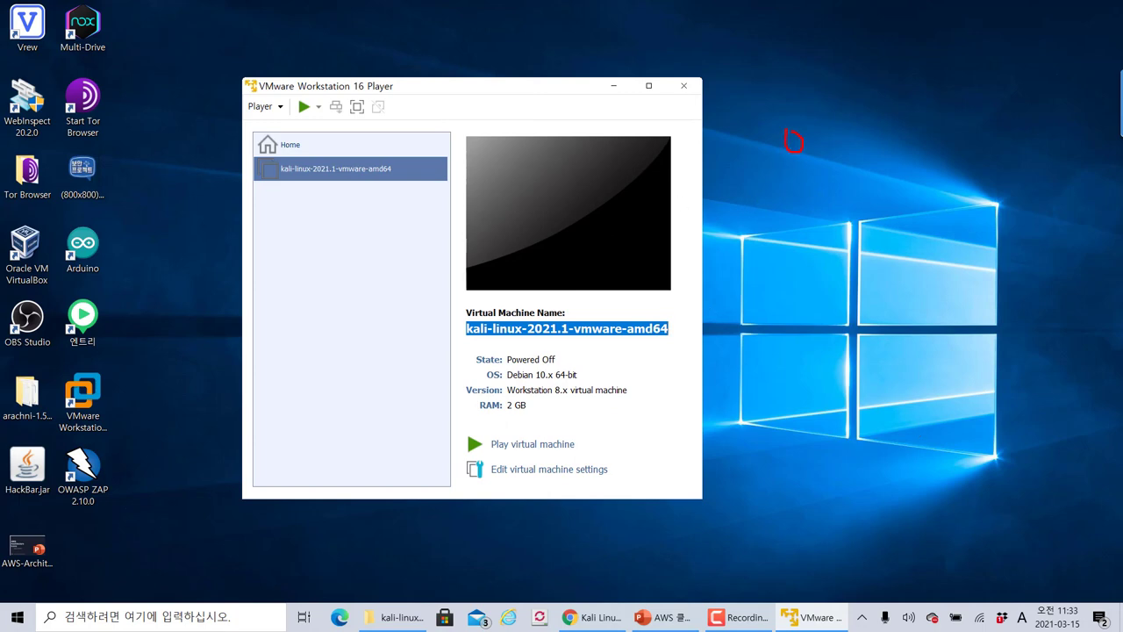
mouse_move(820, 155)
left_mouse_down()
mouse_move(849, 177)
mouse_move(828, 197)
mouse_move(846, 198)
left_mouse_up()
mouse_move(800, 227)
left_mouse_down()
mouse_move(800, 249)
mouse_move(836, 245)
mouse_move(862, 265)
mouse_move(879, 254)
left_mouse_up()
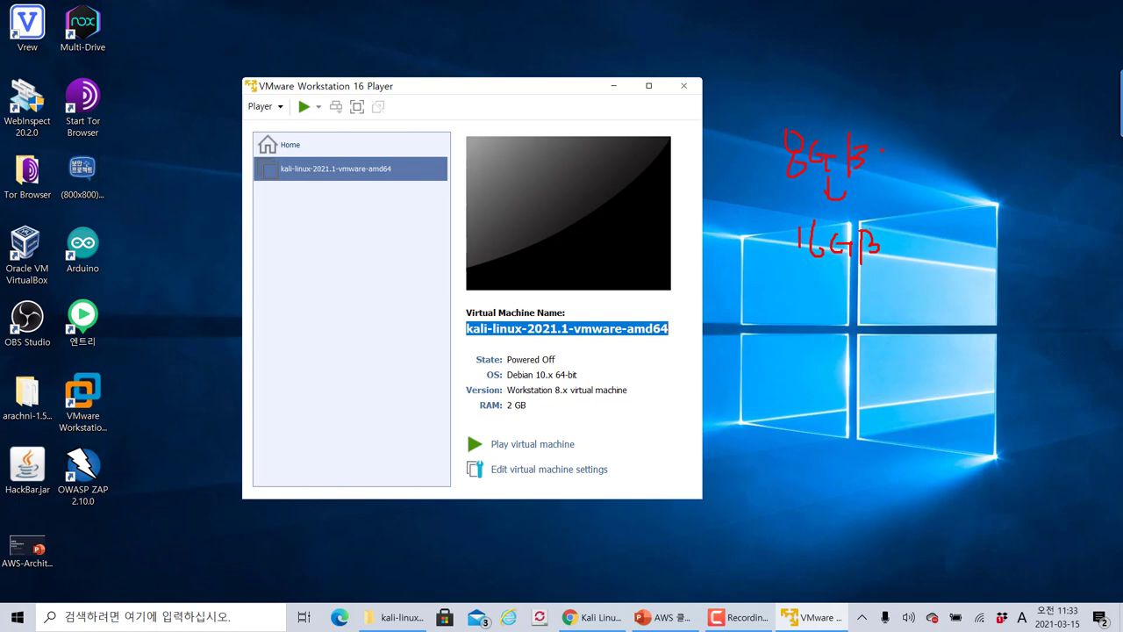
mouse_move(882, 151)
left_mouse_down()
mouse_move(906, 121)
mouse_move(947, 114)
mouse_move(969, 128)
left_mouse_up()
mouse_move(957, 100)
left_mouse_down()
mouse_move(956, 134)
mouse_move(981, 124)
mouse_move(1000, 141)
mouse_move(1020, 133)
left_mouse_up()
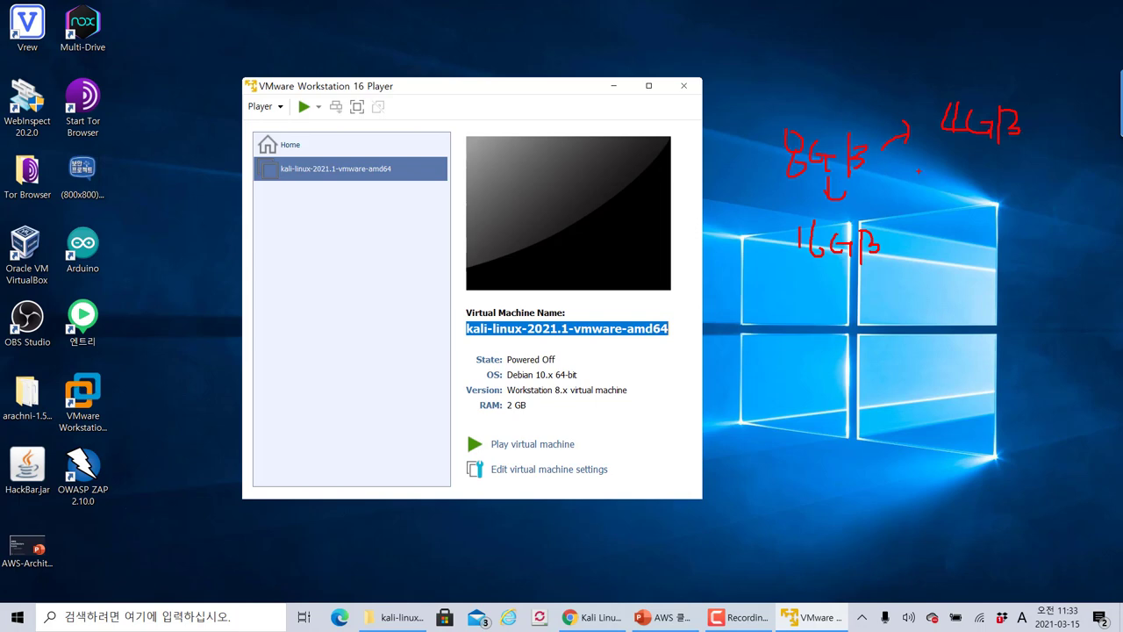
left_click_drag(910, 180, 882, 171)
mouse_move(962, 179)
left_mouse_down()
mouse_move(972, 194)
mouse_move(1009, 185)
mouse_move(1024, 201)
mouse_move(1037, 195)
left_mouse_up()
mouse_move(874, 192)
left_mouse_down()
mouse_move(908, 214)
mouse_move(981, 230)
mouse_move(1021, 223)
mouse_move(1036, 239)
left_mouse_up()
left_click_drag(1049, 173, 1048, 228)
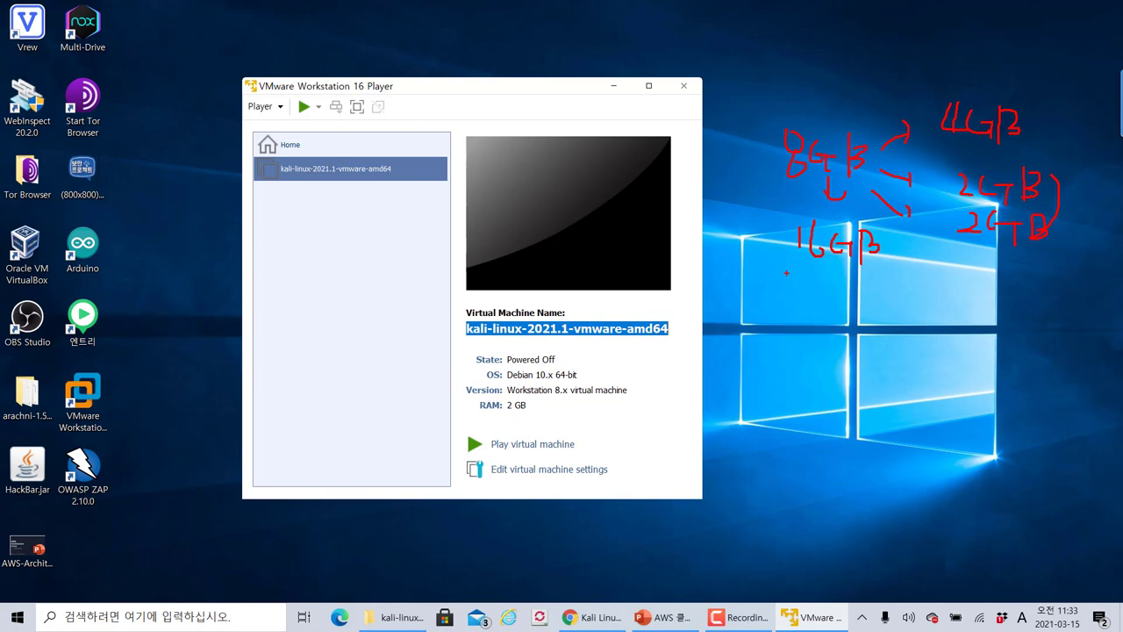
mouse_move(786, 273)
left_mouse_down()
mouse_move(818, 273)
mouse_move(900, 221)
mouse_move(792, 217)
mouse_move(769, 272)
mouse_move(886, 274)
left_mouse_up()
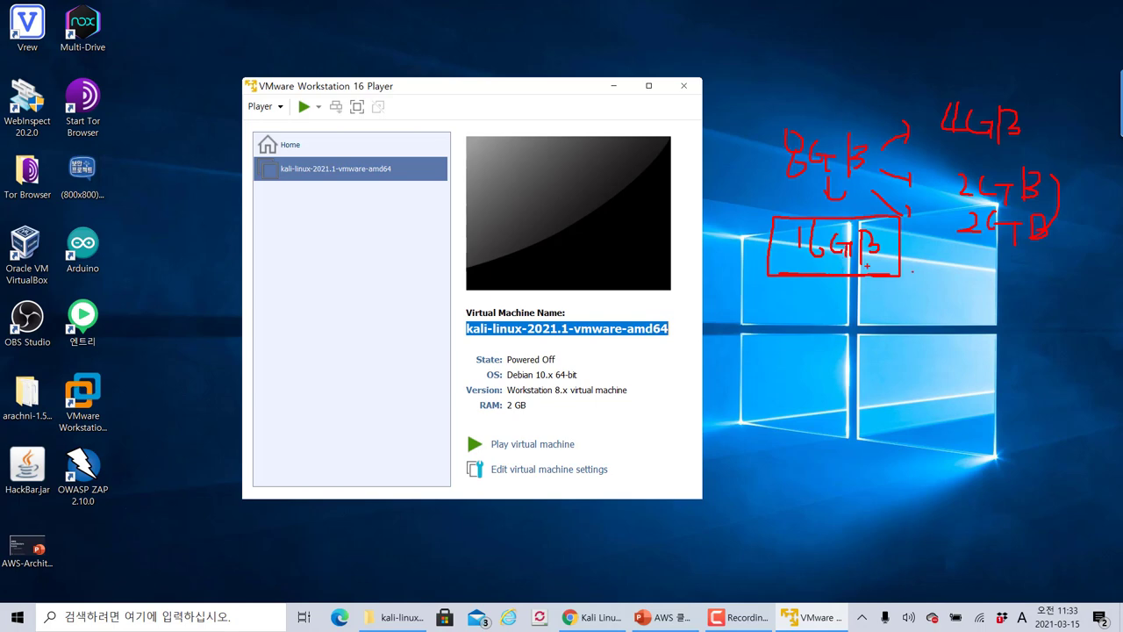
left_click_drag(902, 289, 906, 299)
Write and underline 클라우드 below the 16GB box, then nudge the Player window slightly higher
left_click_drag(867, 359, 895, 388)
mouse_move(874, 400)
left_mouse_down()
mouse_move(881, 416)
mouse_move(893, 413)
left_mouse_up()
left_click_drag(902, 372, 918, 395)
mouse_move(921, 363)
left_mouse_down()
mouse_move(923, 417)
mouse_move(943, 394)
left_mouse_up()
mouse_move(939, 369)
left_mouse_down()
mouse_move(955, 388)
mouse_move(974, 383)
mouse_move(949, 416)
left_mouse_up()
left_click_drag(976, 370, 995, 370)
mouse_move(979, 374)
left_mouse_down()
mouse_move(997, 408)
mouse_move(856, 429)
left_mouse_up()
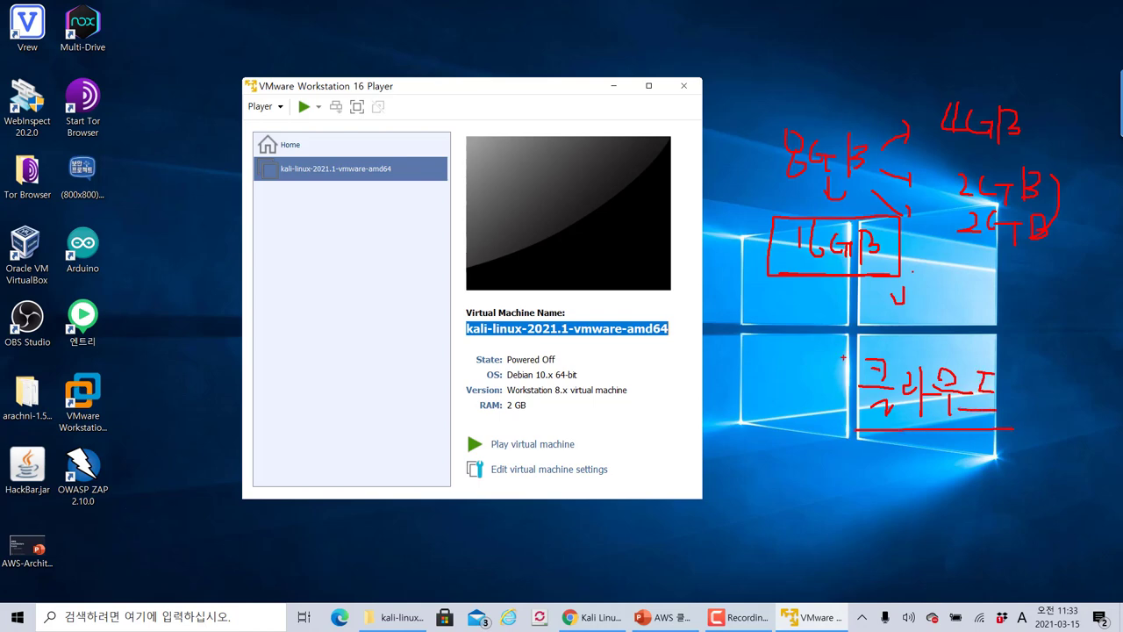
mouse_move(823, 344)
left_mouse_down()
mouse_move(823, 367)
mouse_move(820, 340)
left_mouse_up()
key("Escape")
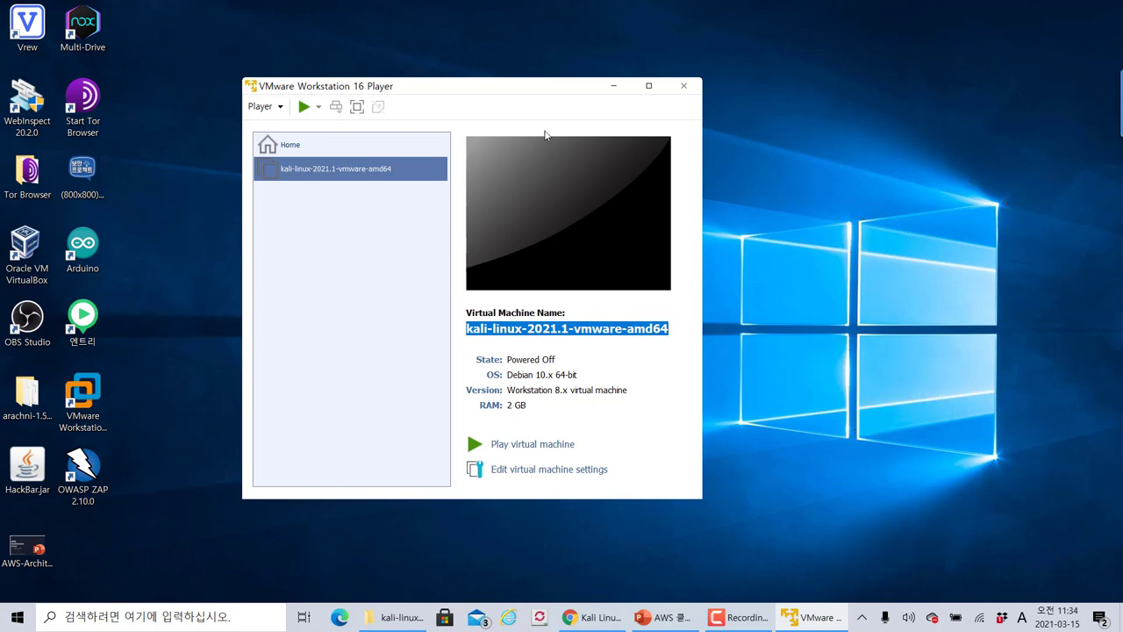
left_click_drag(417, 88, 417, 74)
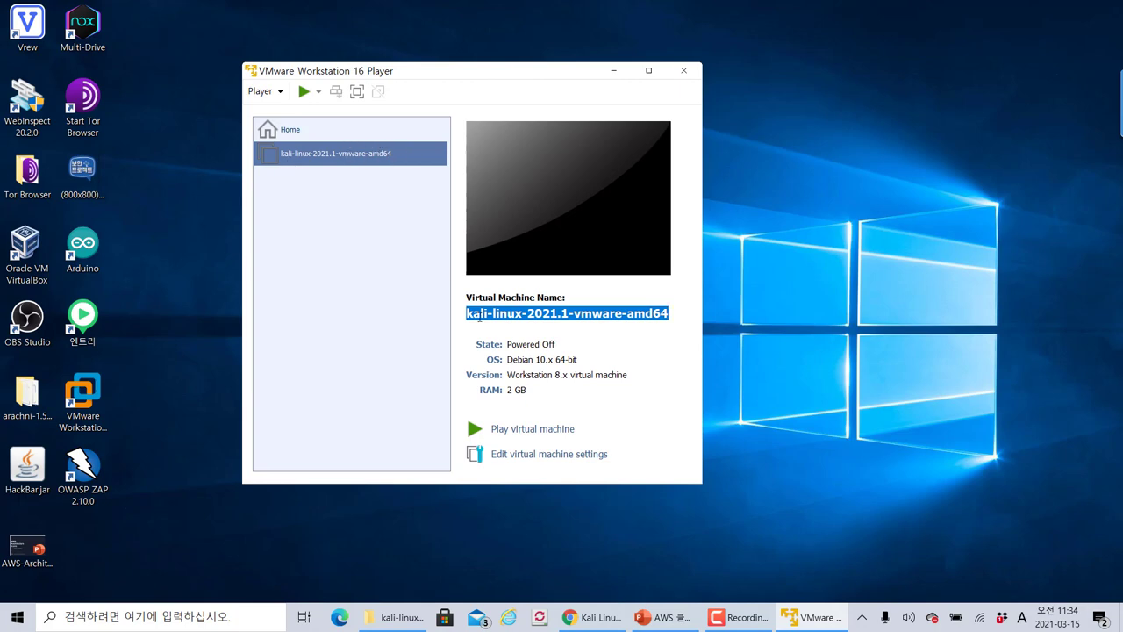
Power on the Kali VM, answering I Copied It and dismissing the removable devices notice
left_click(532, 429)
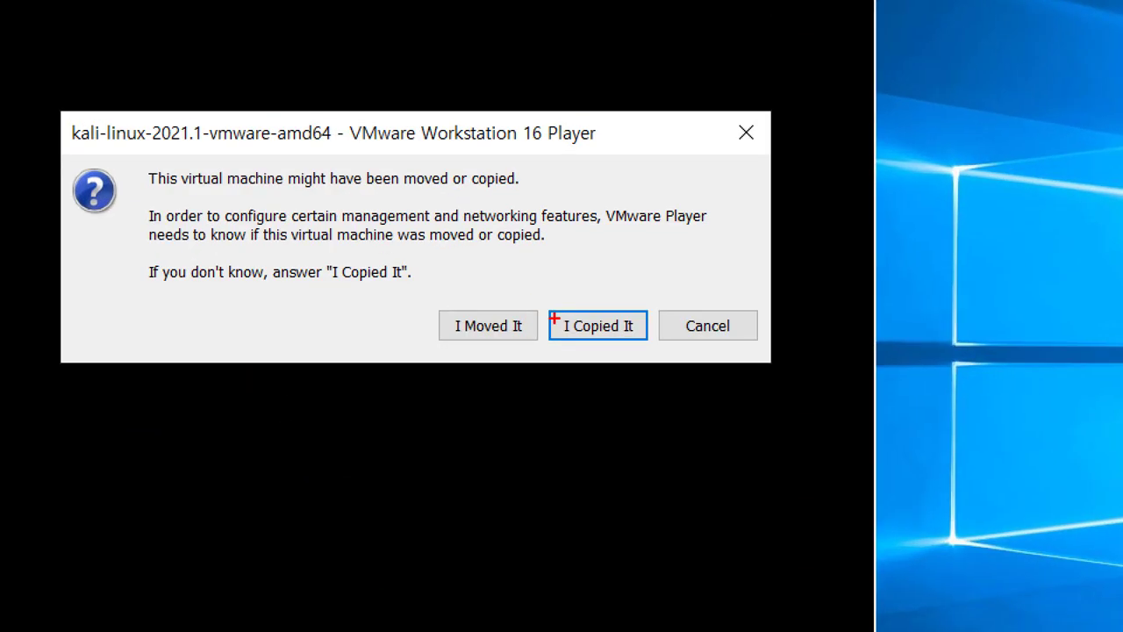
left_click_drag(534, 297, 637, 347)
left_click_drag(351, 65, 370, 103)
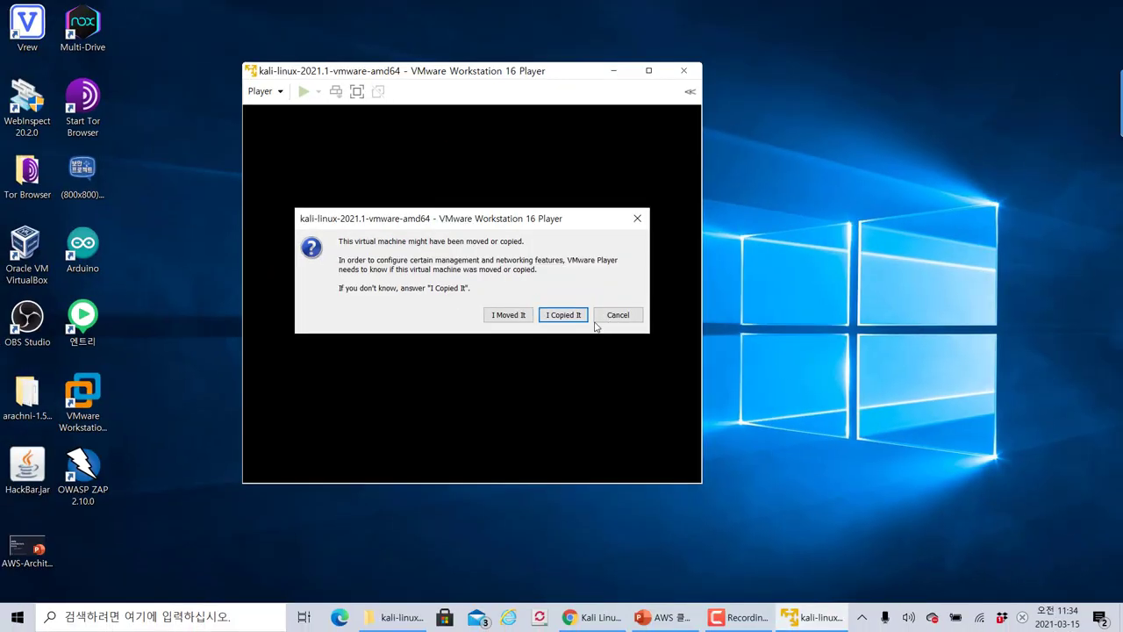
left_click(615, 327)
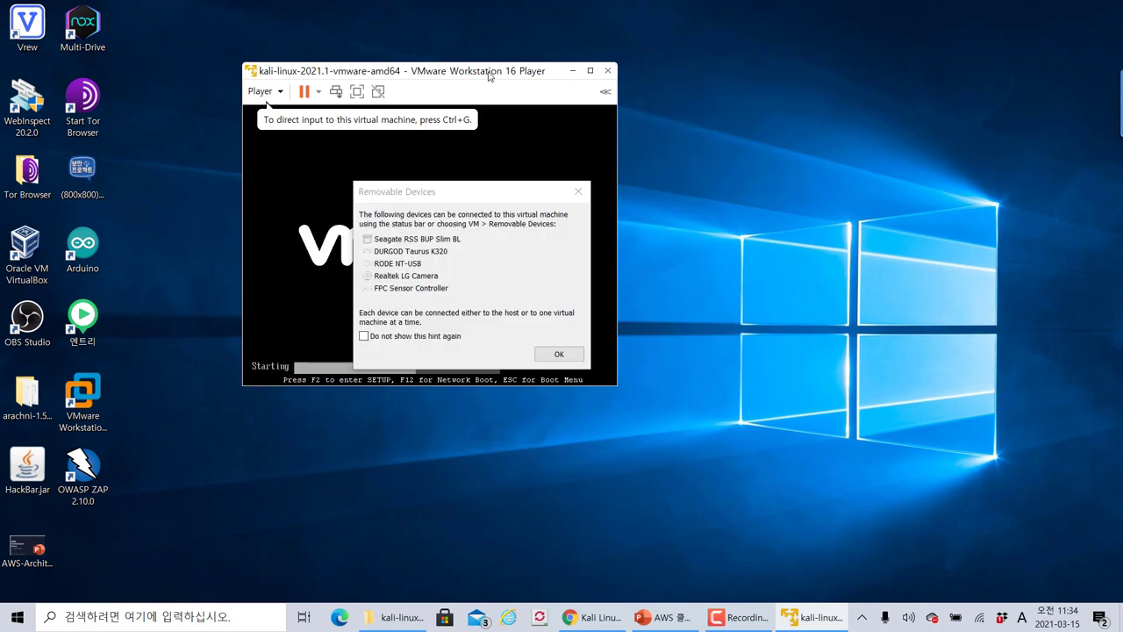
left_click(556, 357)
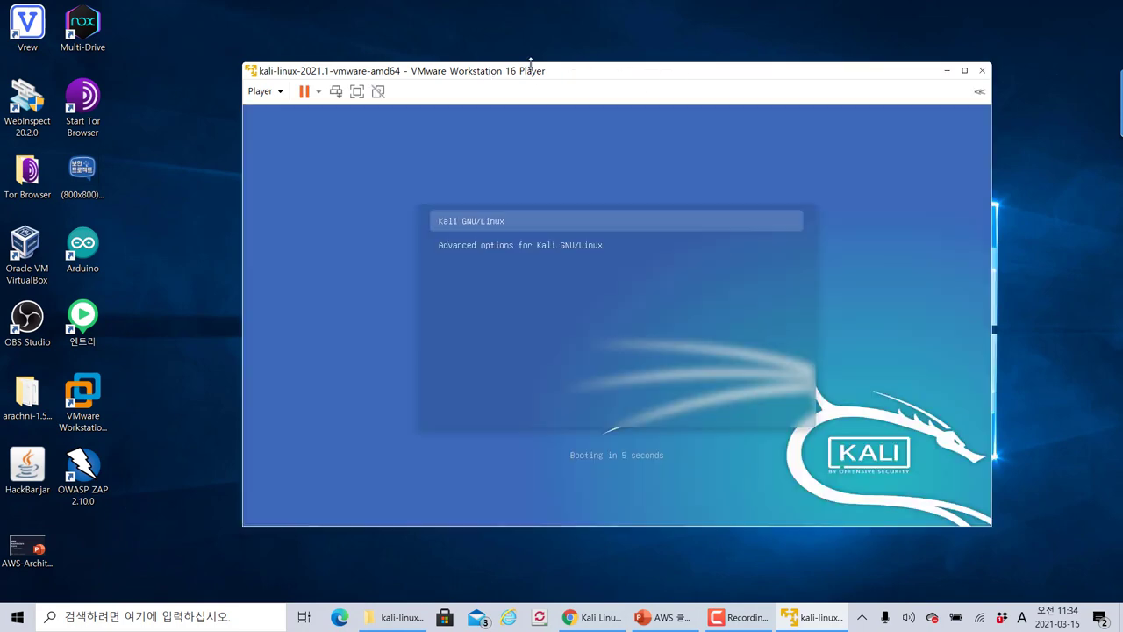
Maximize the VM window and boot the default Kali GNU/Linux entry, then restore the window size
double_click(531, 70)
left_click(483, 145)
key("Return")
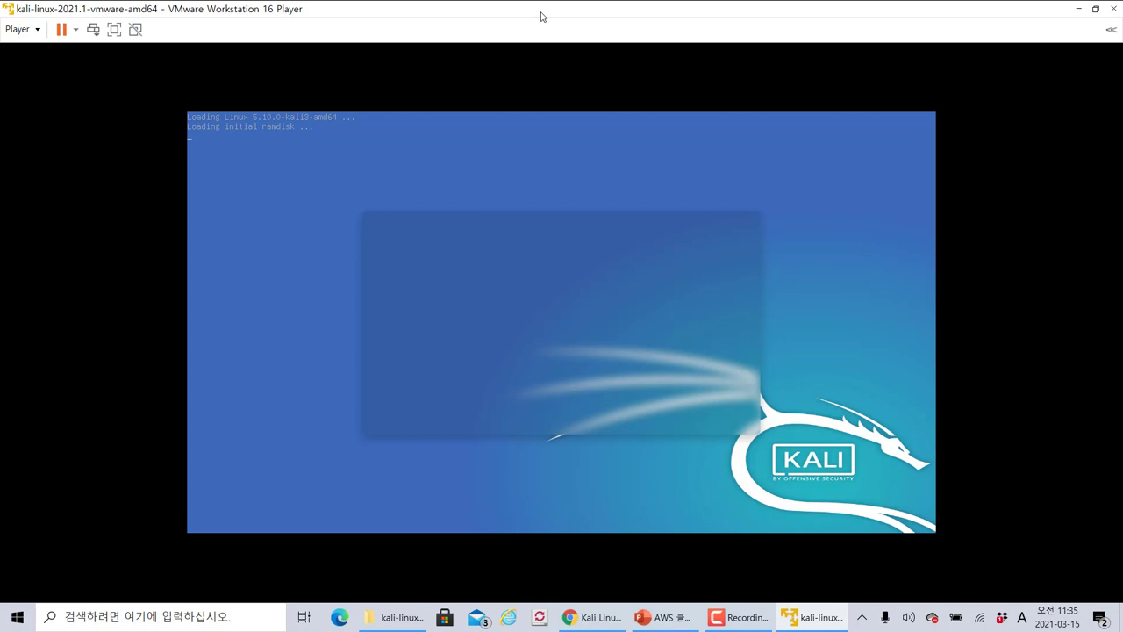
left_click_drag(541, 16, 637, 32)
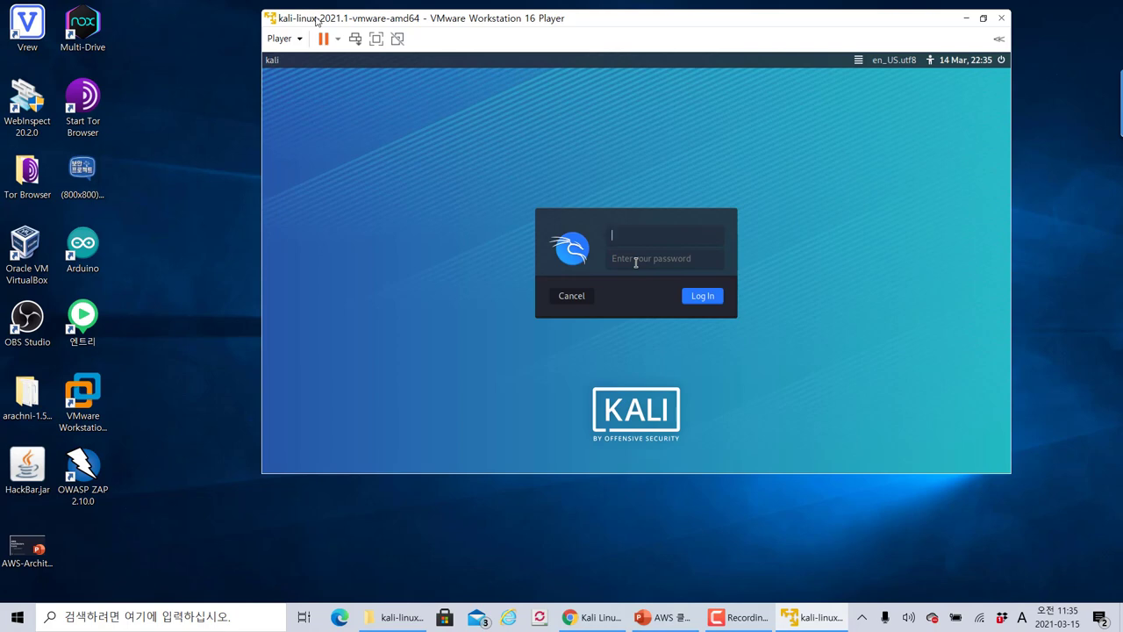
Log in to Kali with the default username and password
left_click_drag(318, 20, 311, 21)
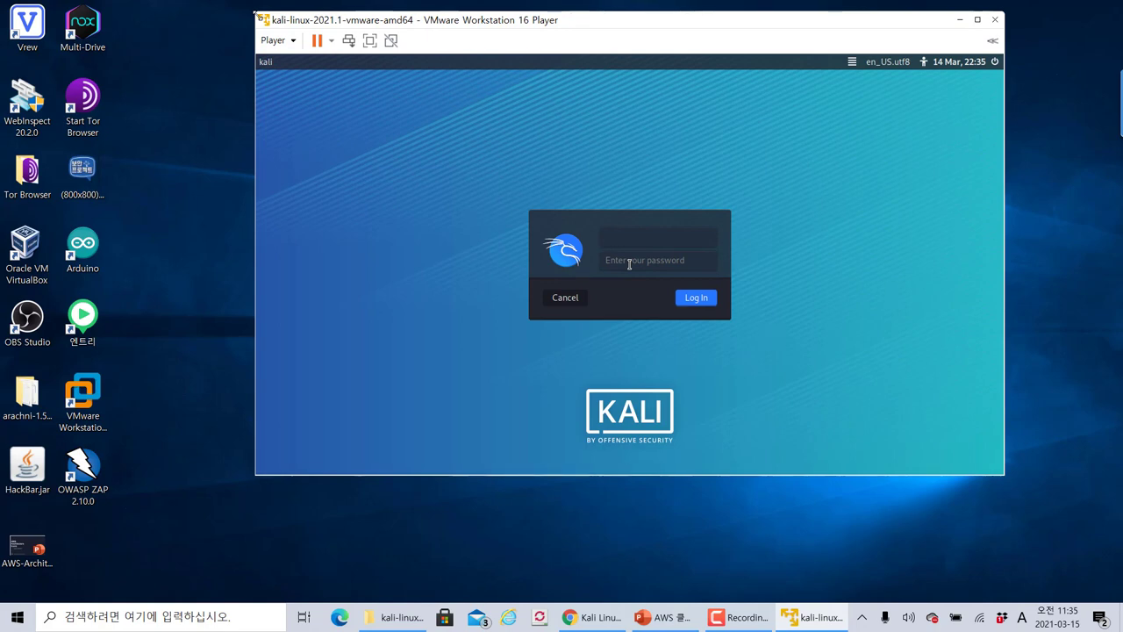
left_click(644, 239)
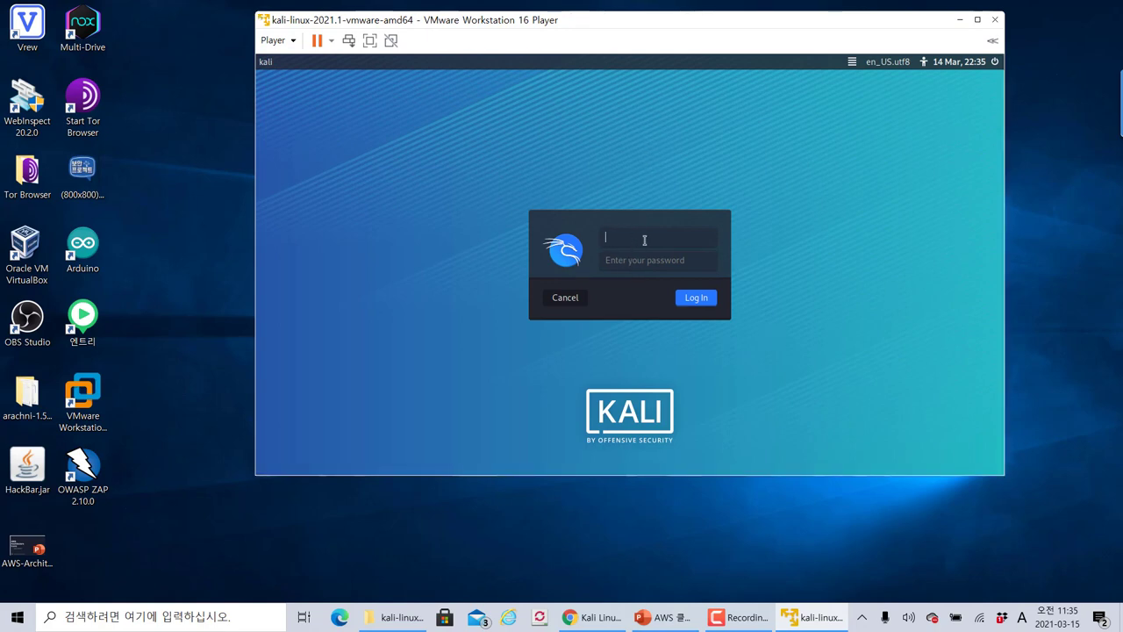
type("kali")
key("Tab")
type("kali")
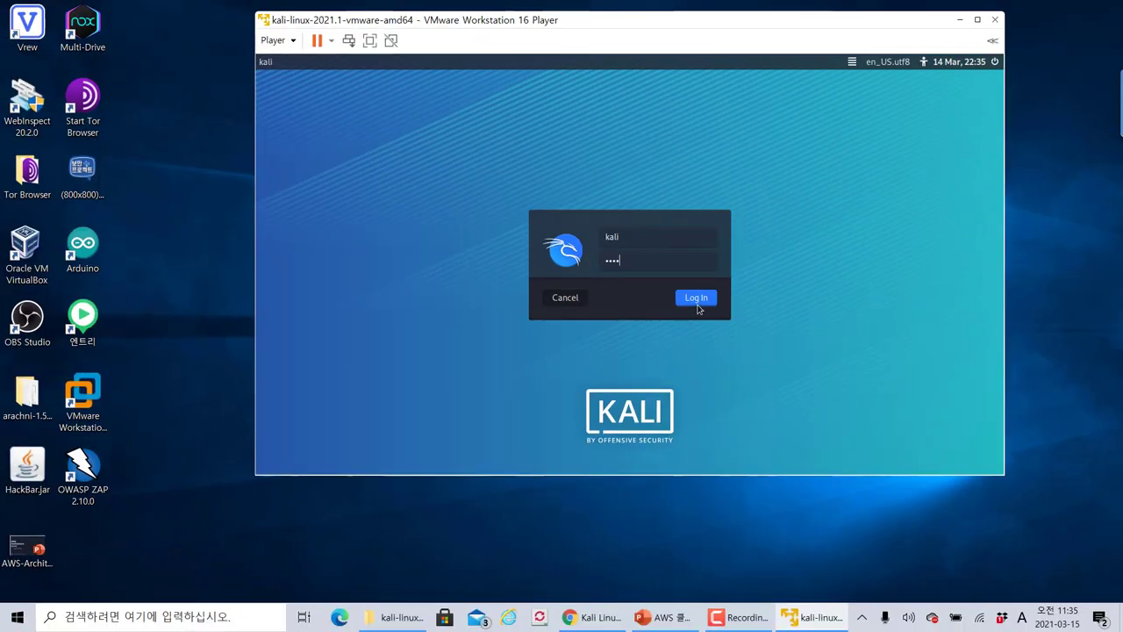
left_click(698, 304)
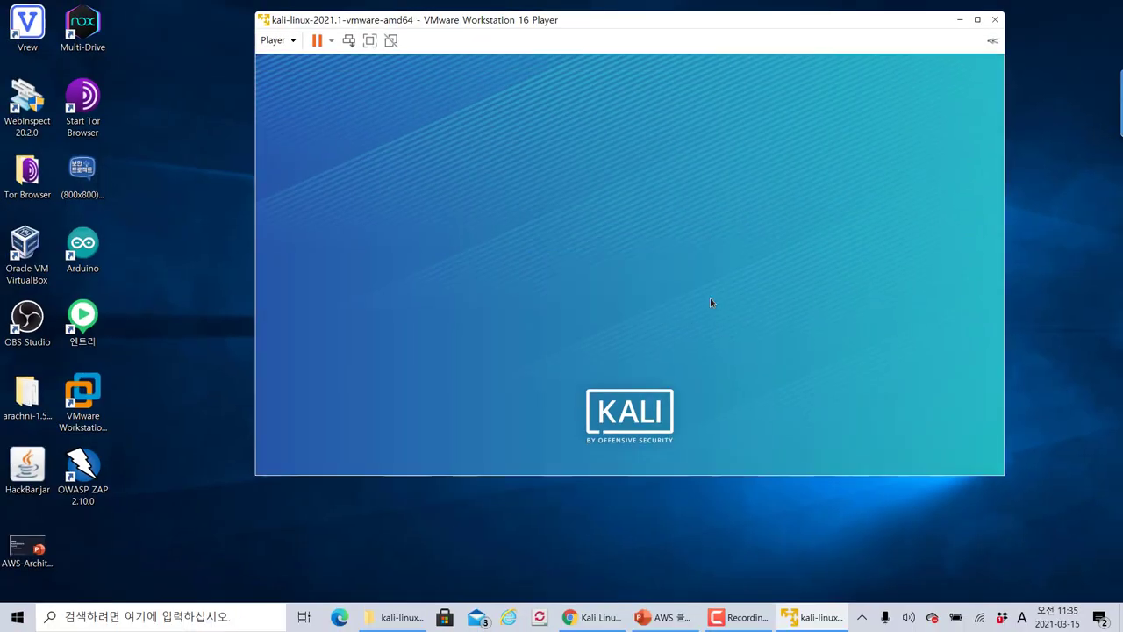
Enlarge and reposition the VM window so the whole Kali desktop is visible
left_click_drag(618, 21, 516, 11)
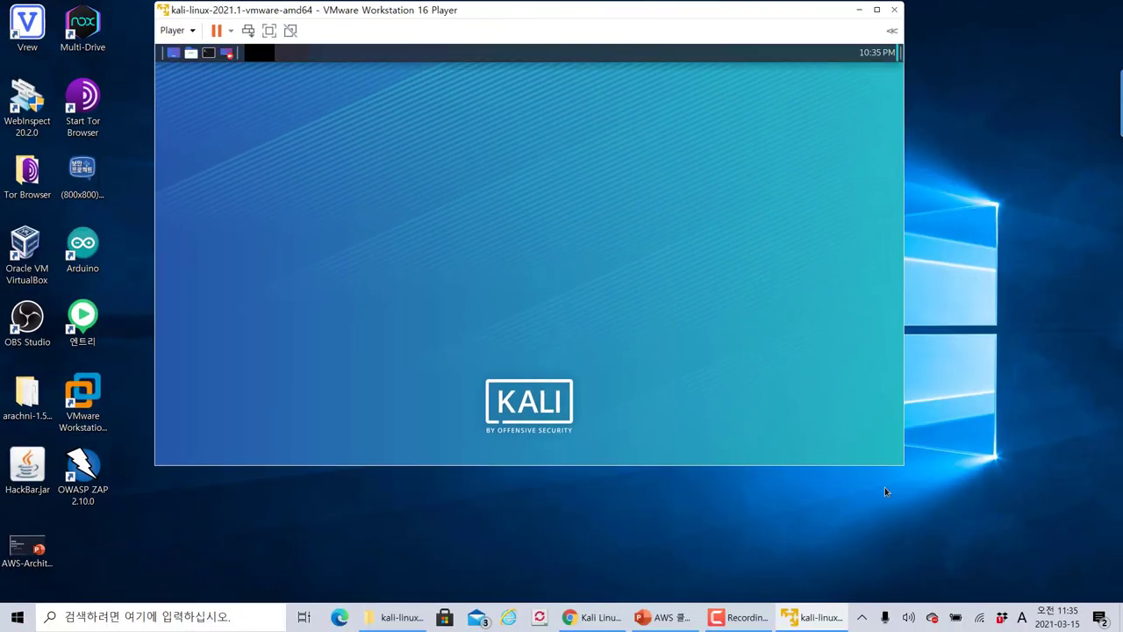
left_click_drag(901, 464, 1110, 573)
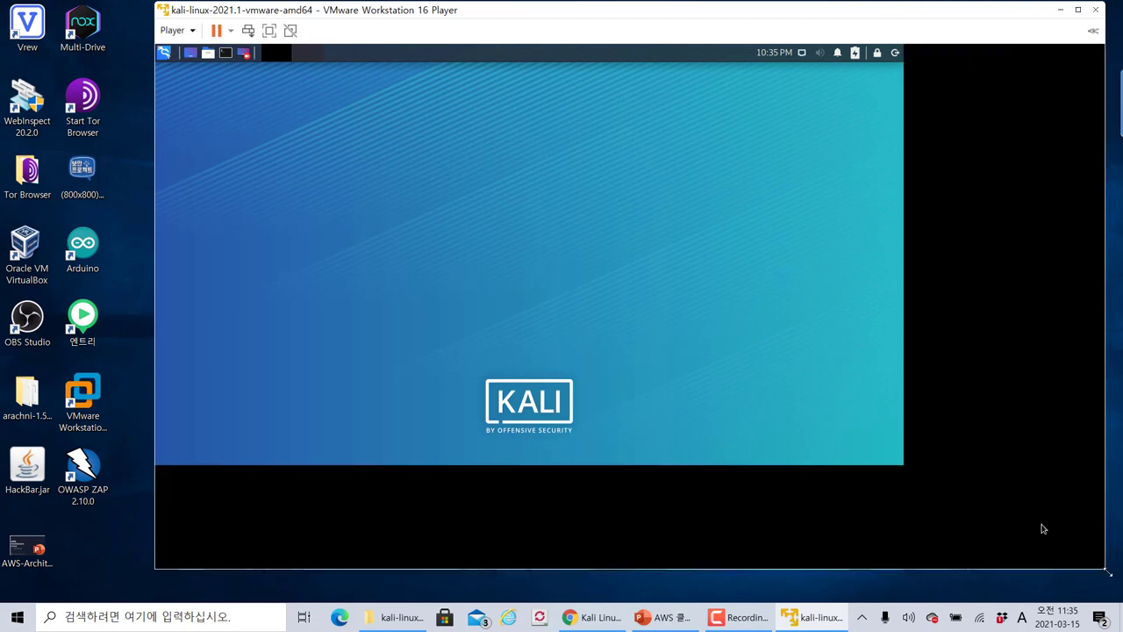
left_click_drag(501, 13, 446, 23)
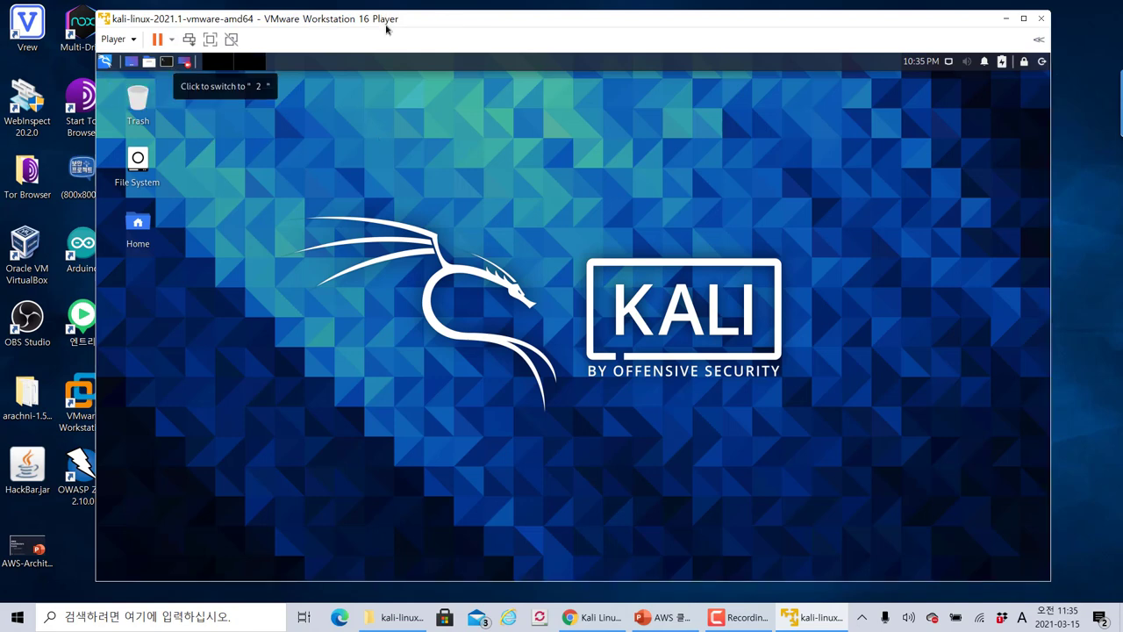
mouse_move(350, 21)
left_mouse_down()
mouse_move(382, 24)
mouse_move(369, 21)
left_mouse_up()
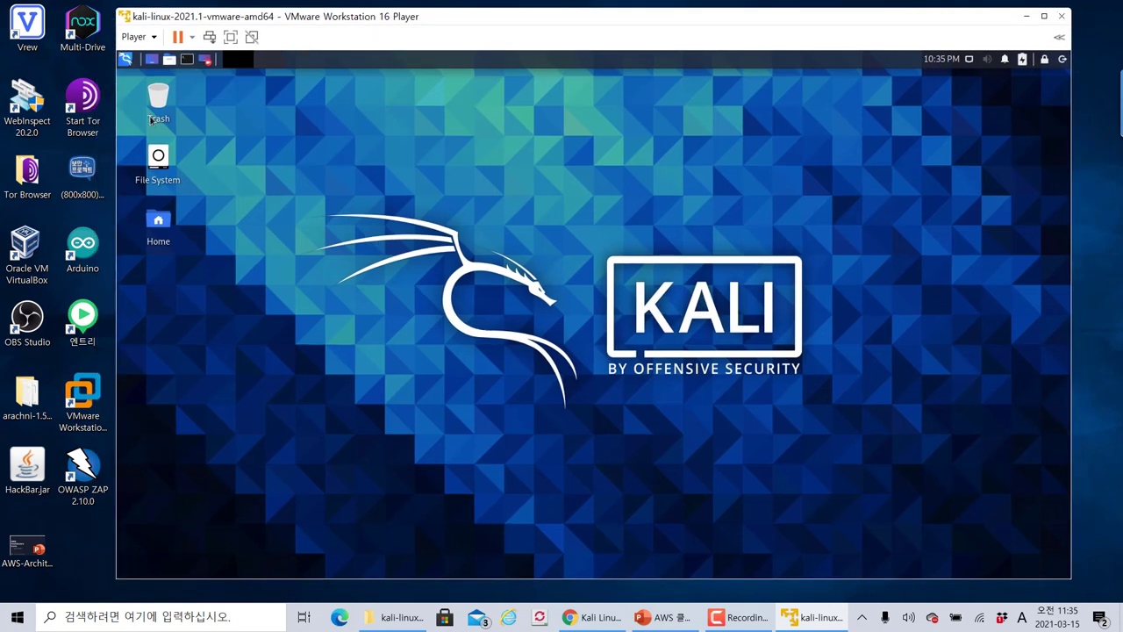
left_click(128, 60)
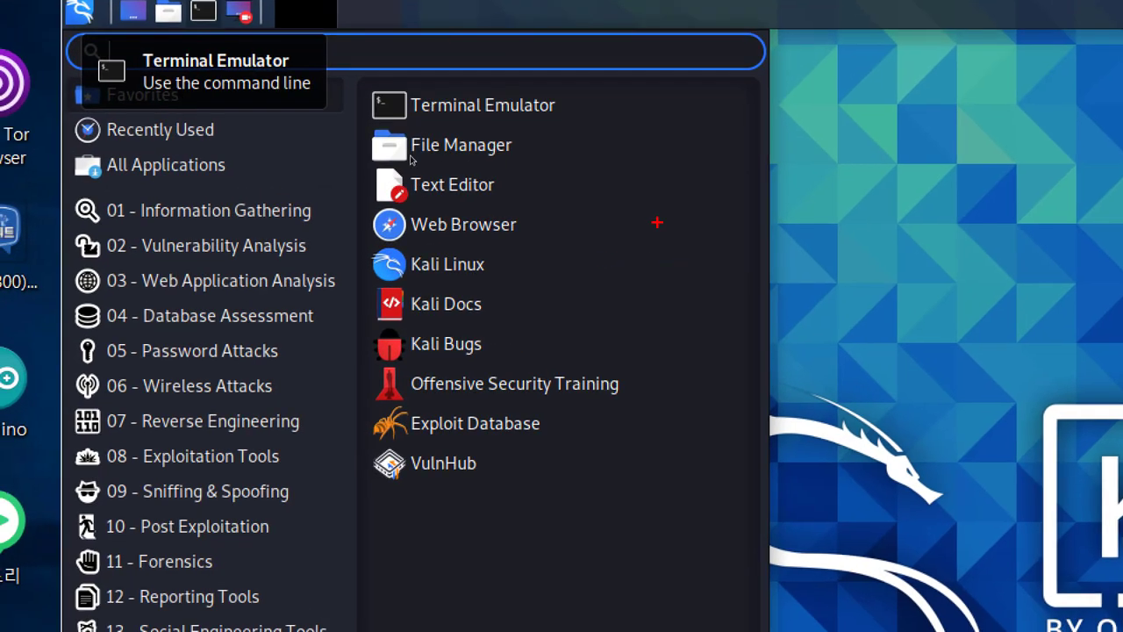
mouse_move(641, 181)
left_mouse_down()
mouse_move(641, 277)
mouse_move(671, 235)
mouse_move(756, 171)
mouse_move(771, 263)
mouse_move(820, 264)
mouse_move(850, 239)
mouse_move(883, 277)
mouse_move(795, 300)
mouse_move(556, 188)
mouse_move(953, 127)
mouse_move(927, 306)
left_mouse_up()
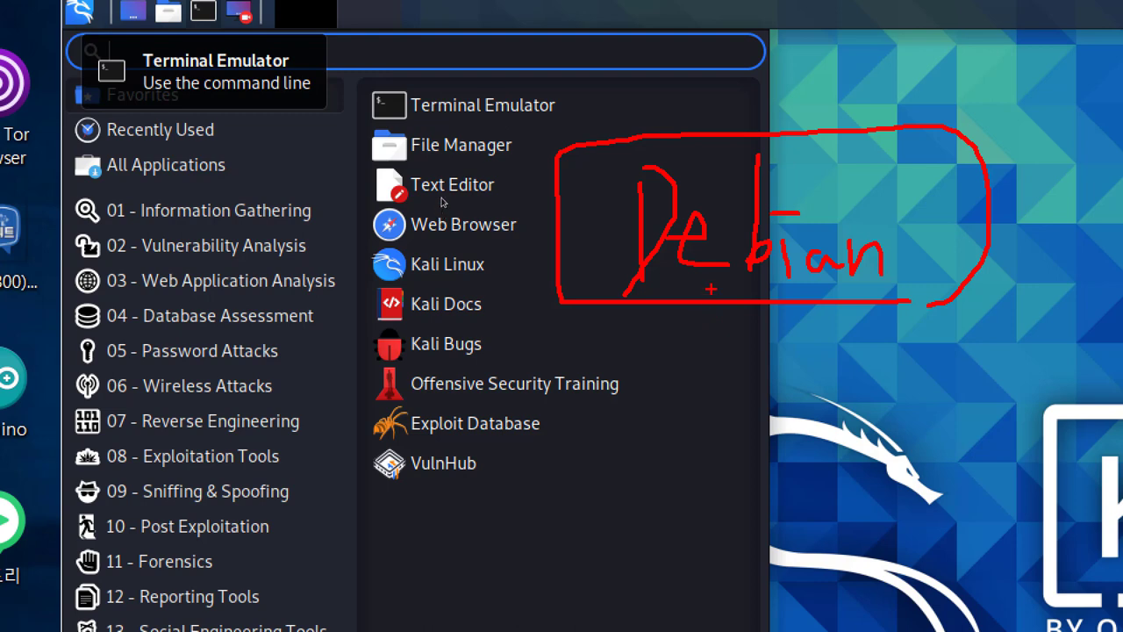
mouse_move(725, 299)
left_mouse_down()
mouse_move(725, 344)
mouse_move(741, 311)
left_mouse_up()
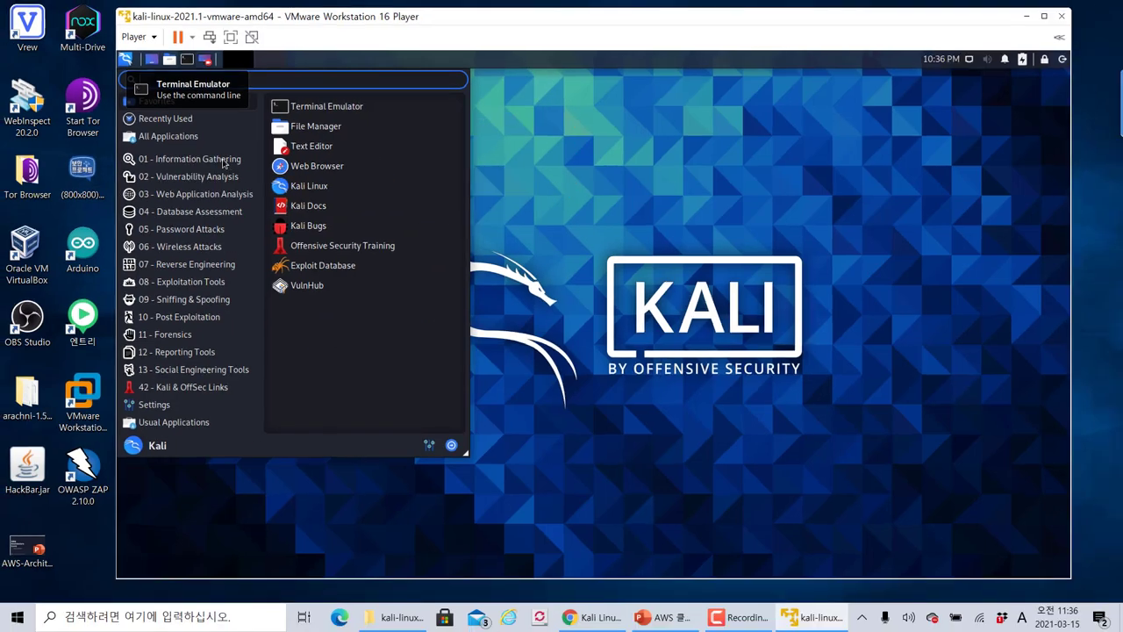
left_click(180, 212)
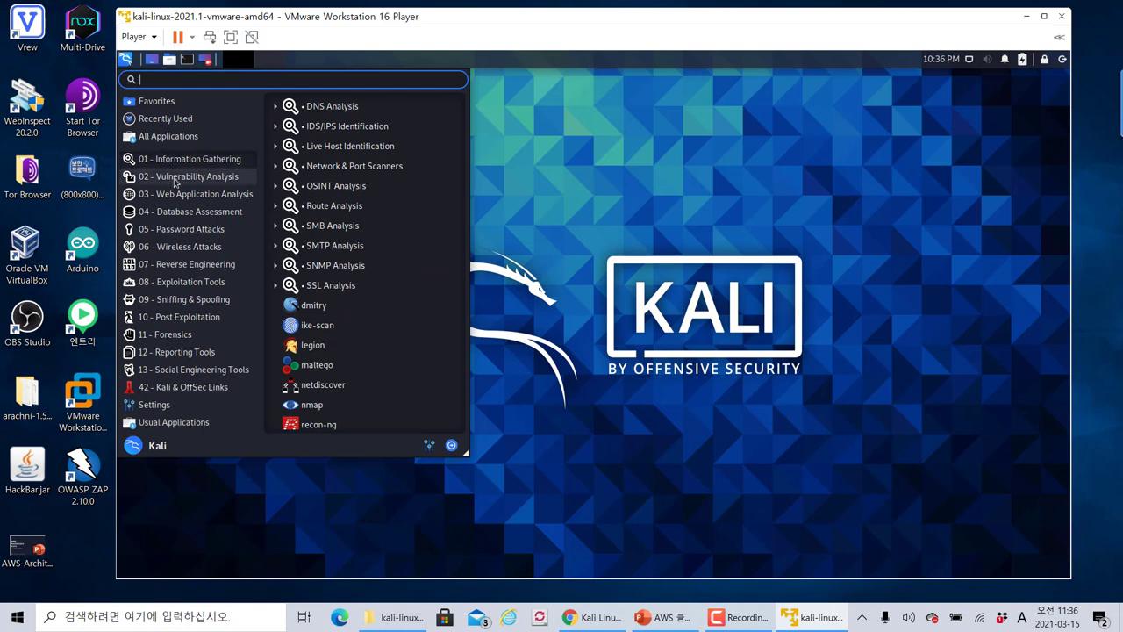
left_click(176, 181)
left_click(181, 212)
left_click(182, 229)
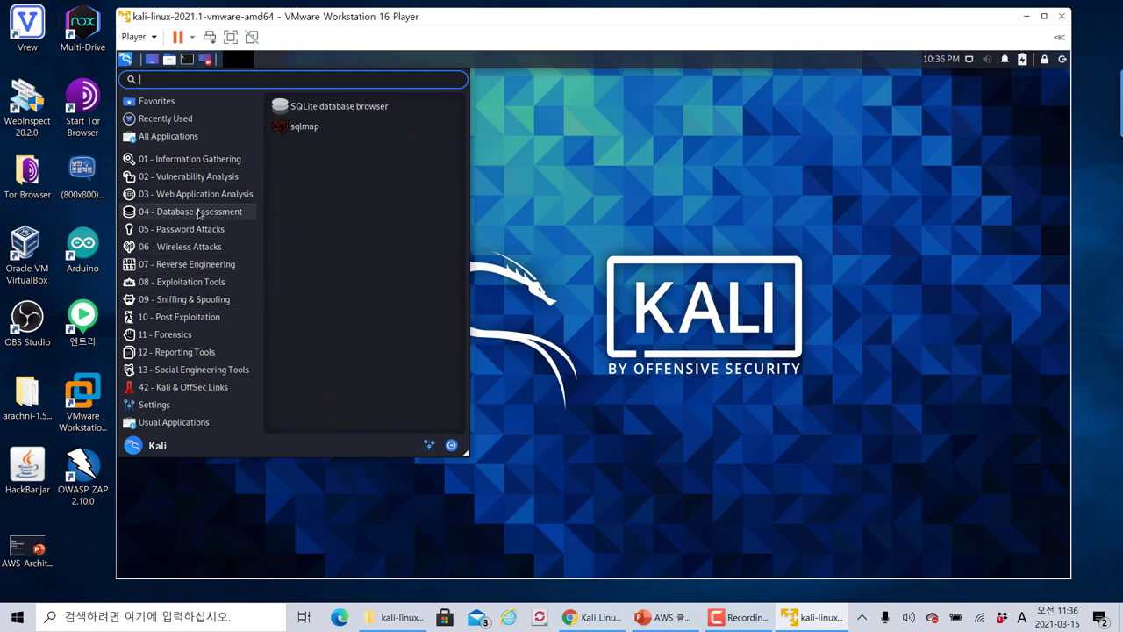
mouse_move(199, 231)
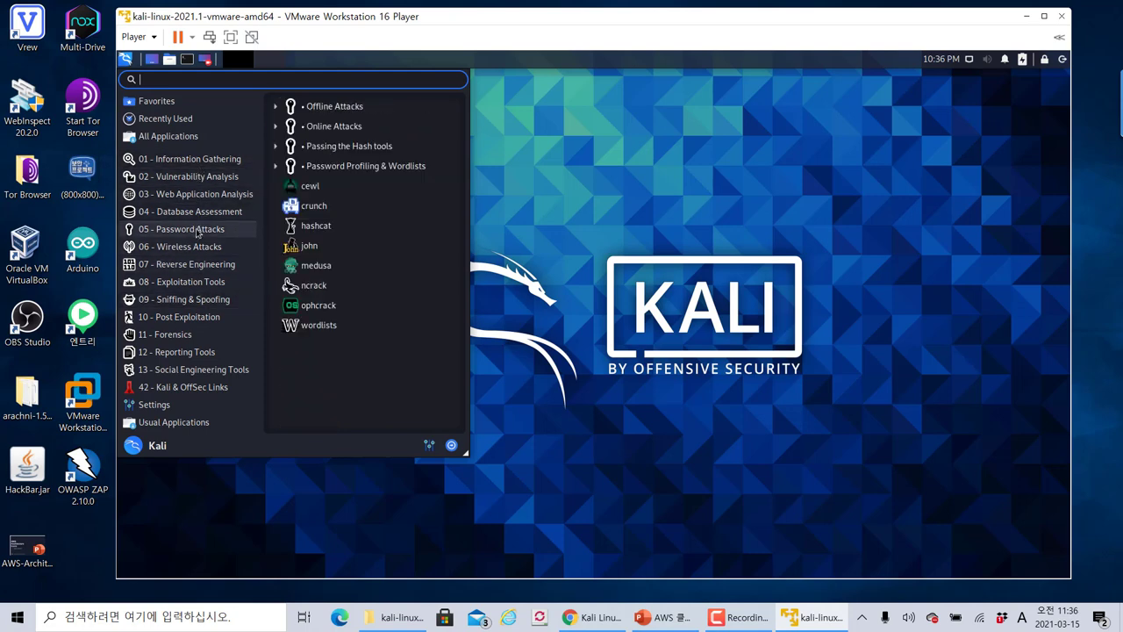
left_click(624, 221)
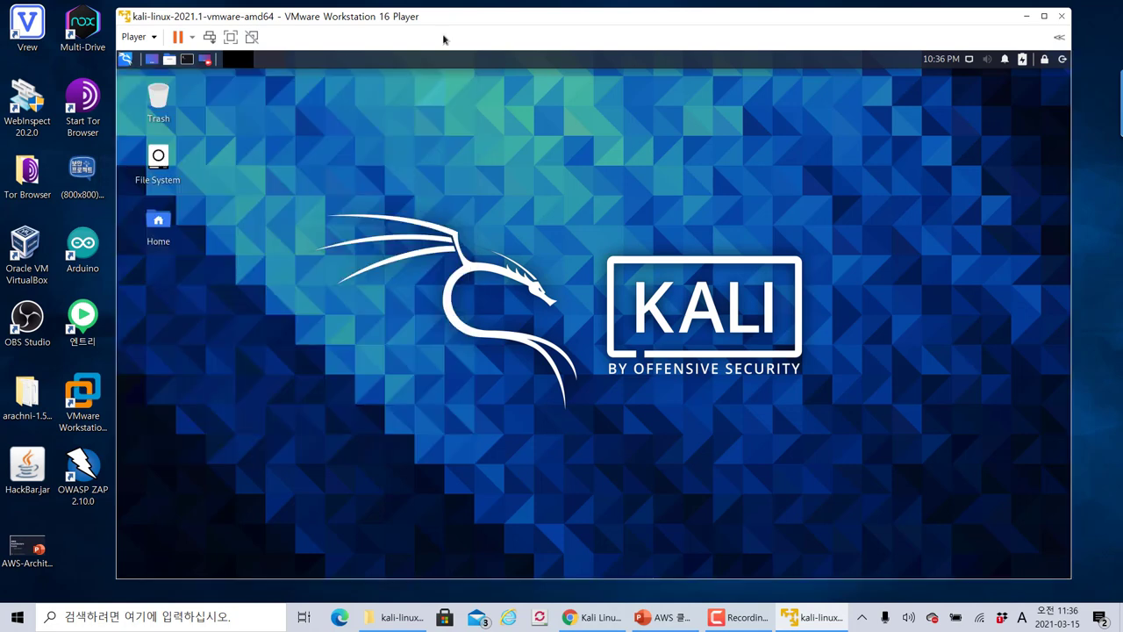
left_click_drag(437, 25, 386, 26)
left_click(74, 60)
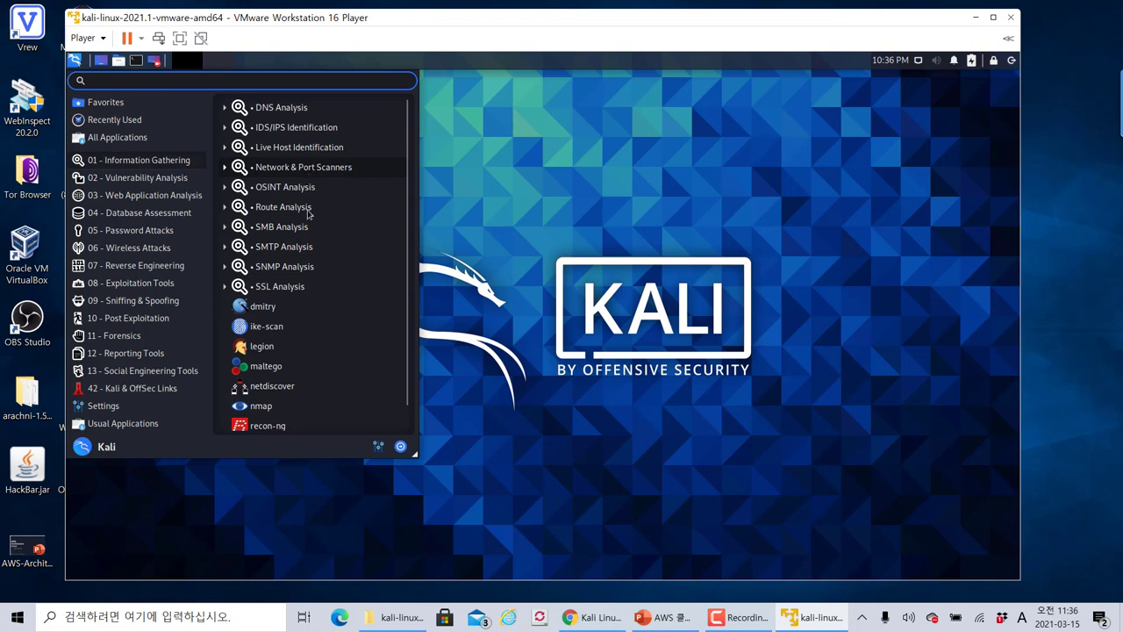
left_click(534, 211)
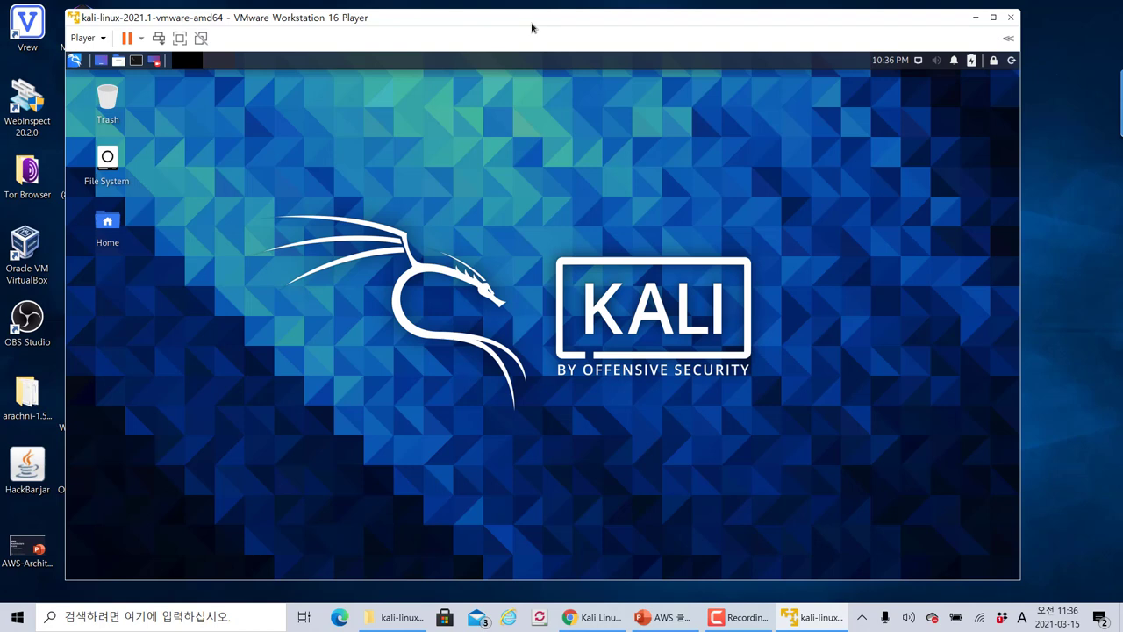
left_click_drag(531, 27, 567, 33)
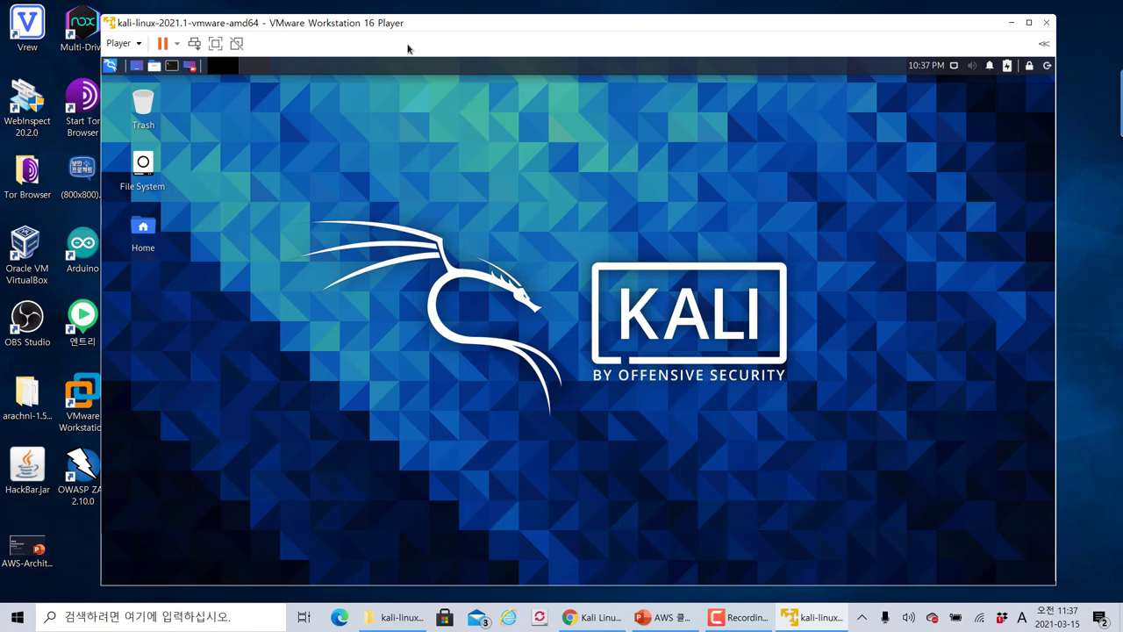
left_click_drag(391, 24, 384, 26)
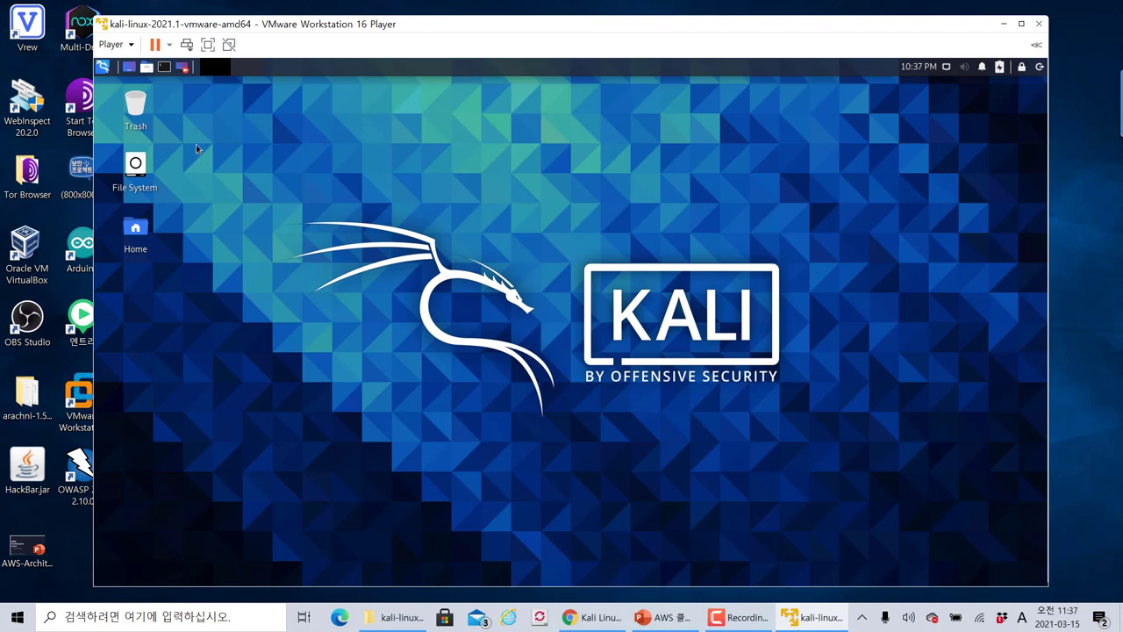
left_click(107, 68)
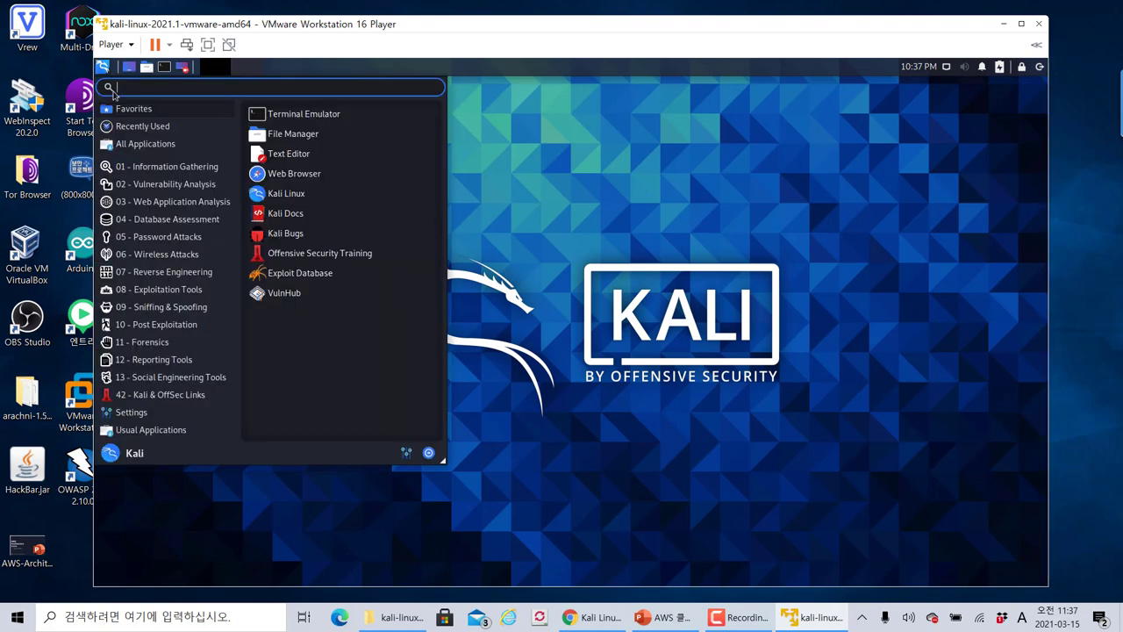
left_click(518, 223)
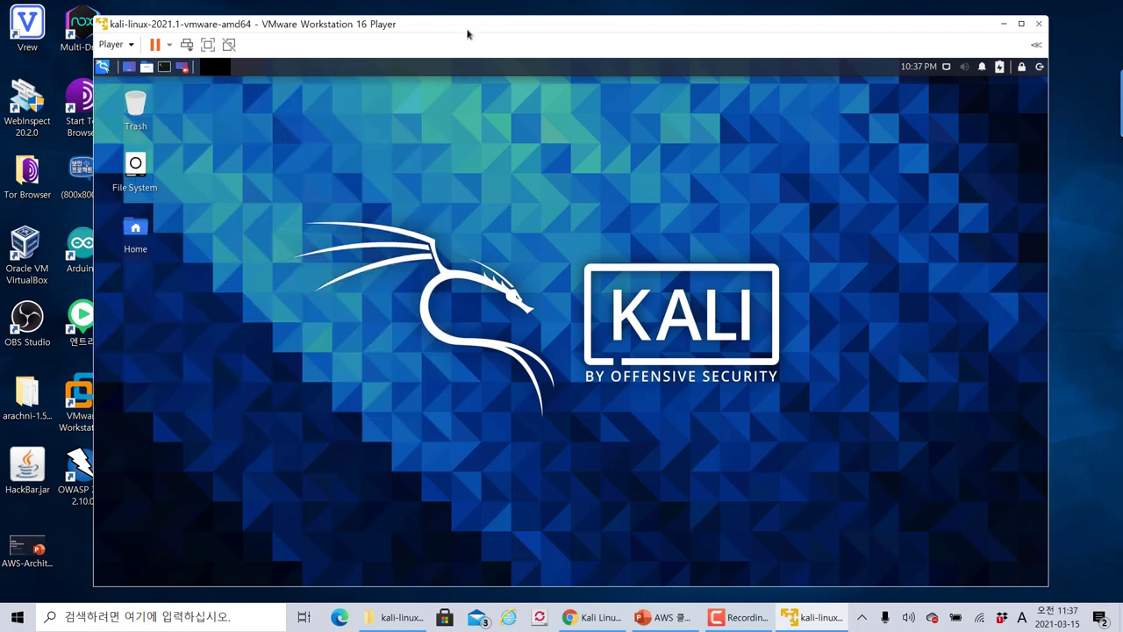
left_click_drag(468, 34, 452, 27)
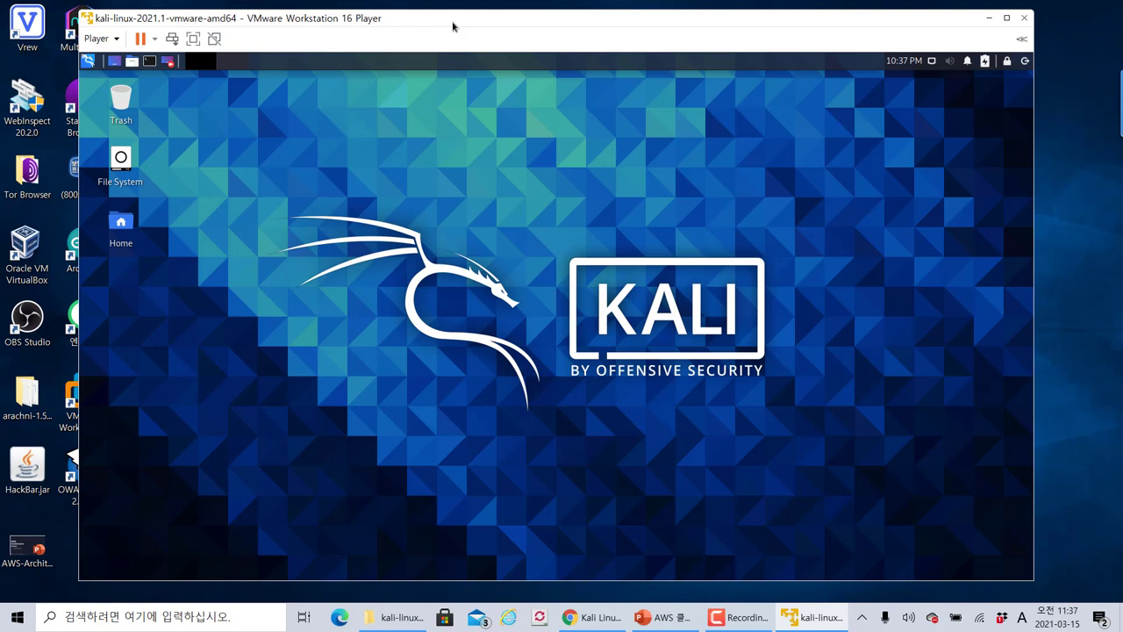
left_click_drag(453, 27, 464, 20)
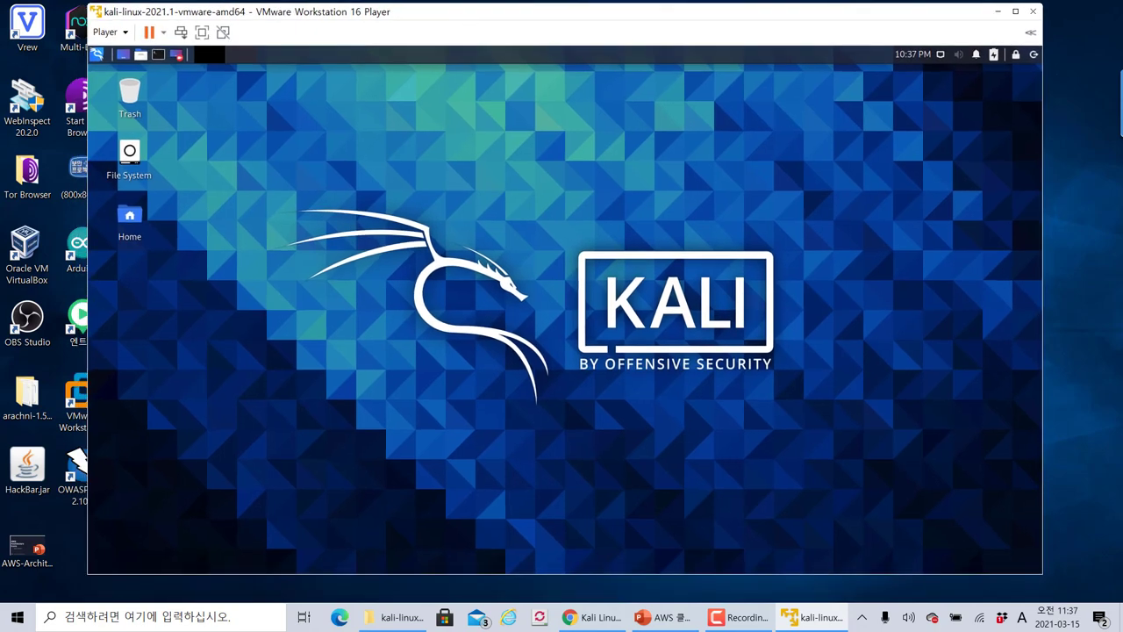